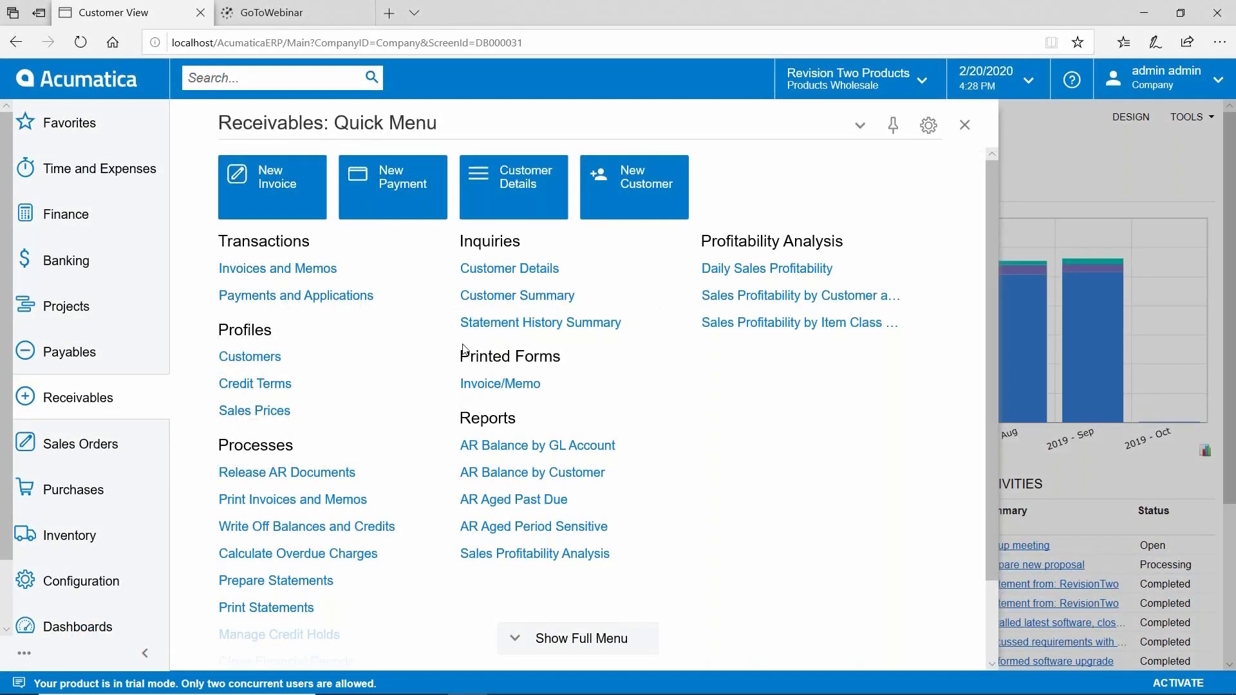
Step: Start a new payment for customer USA Bartending School (ABARTENDE)
click(333, 297)
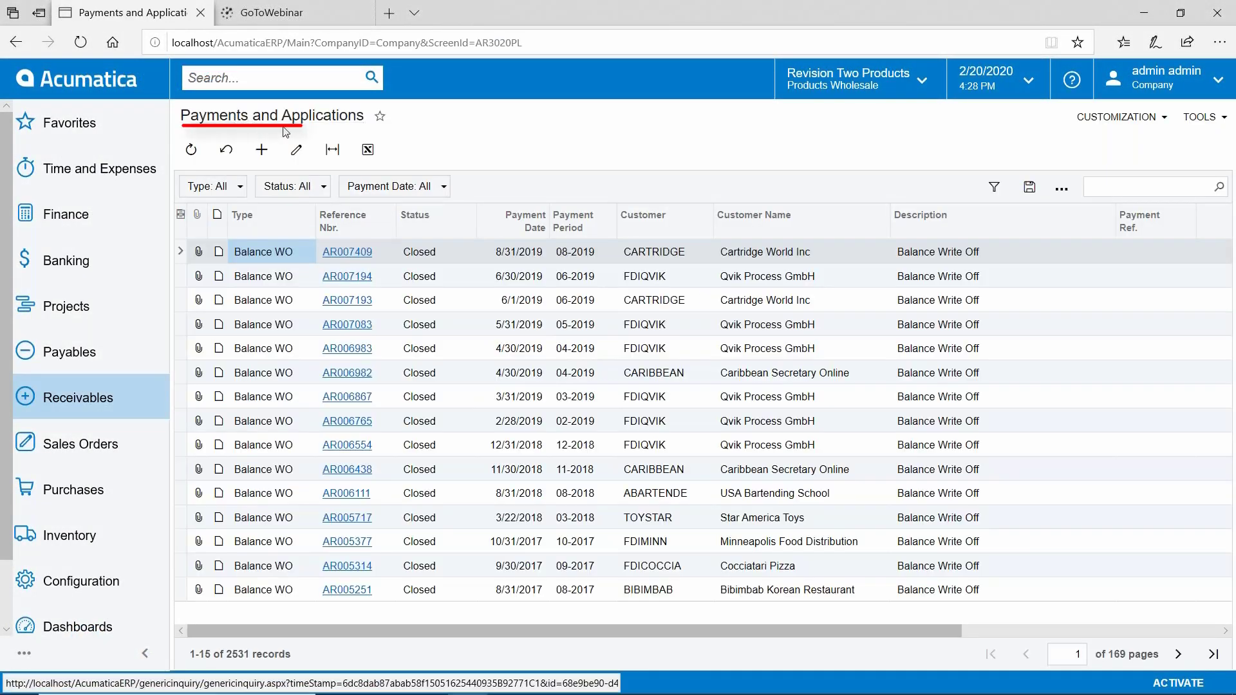
click(261, 149)
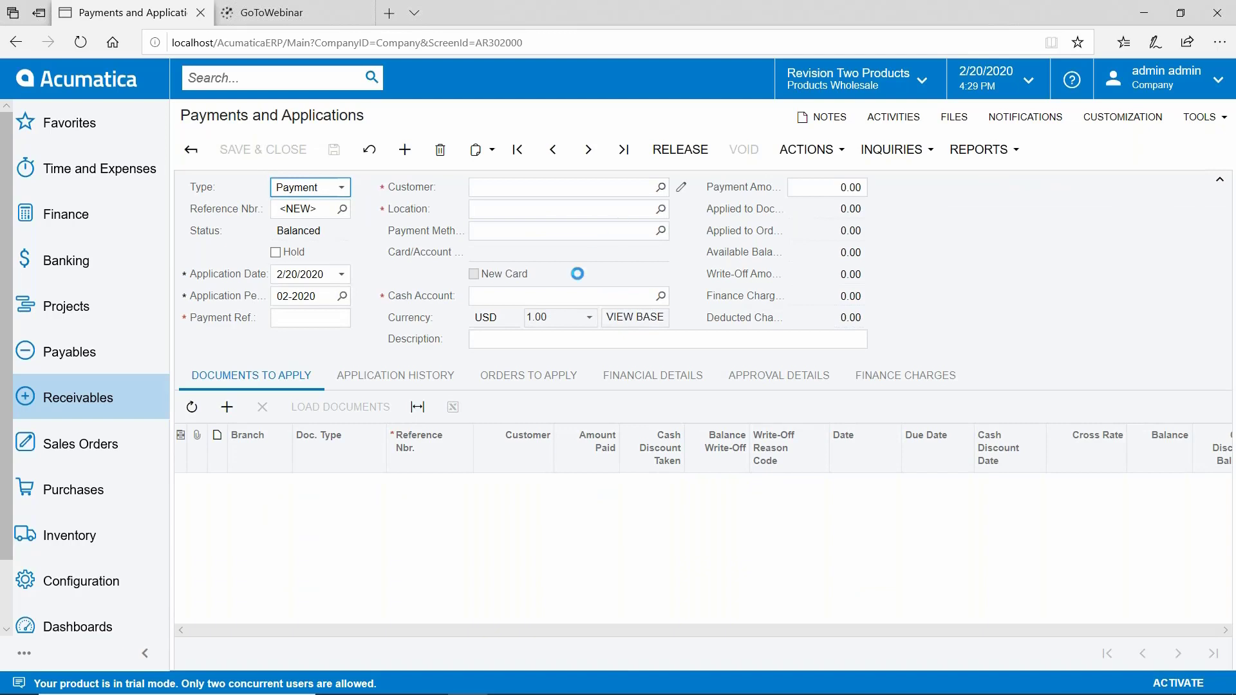
key(F3)
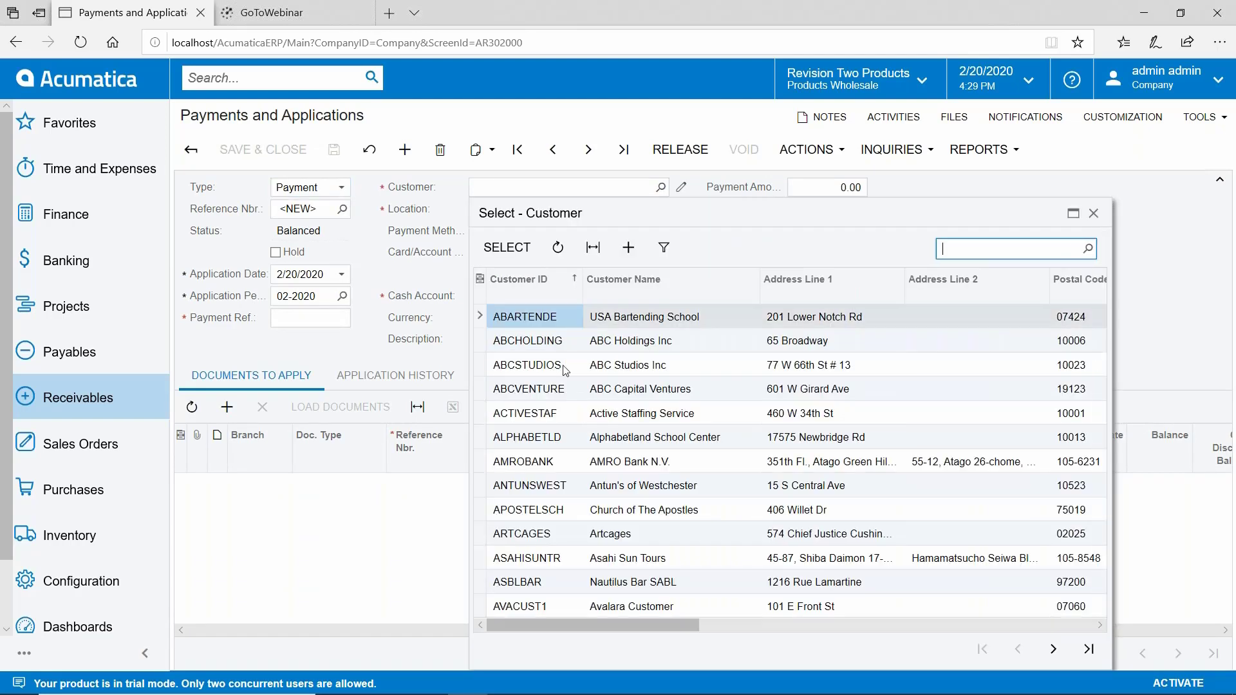
click(616, 319)
double_click(616, 321)
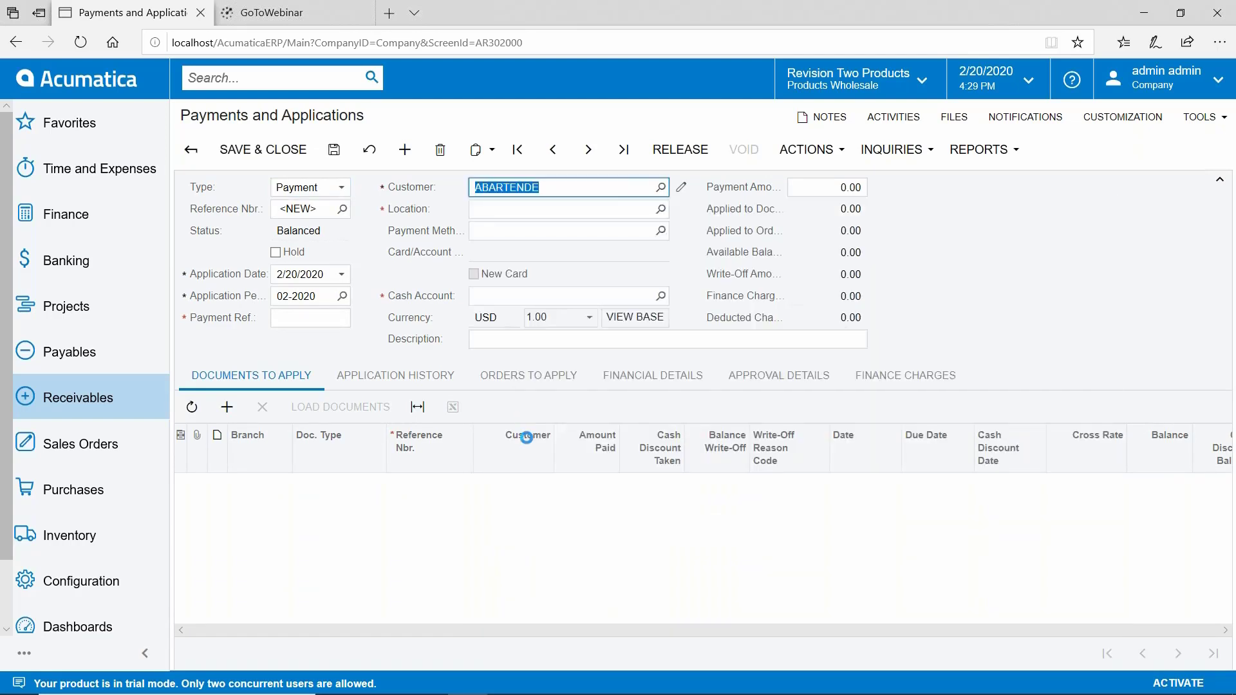
Step: Enter a 10,000.00 payment amount and begin the invoice line's reference number
click(811, 187)
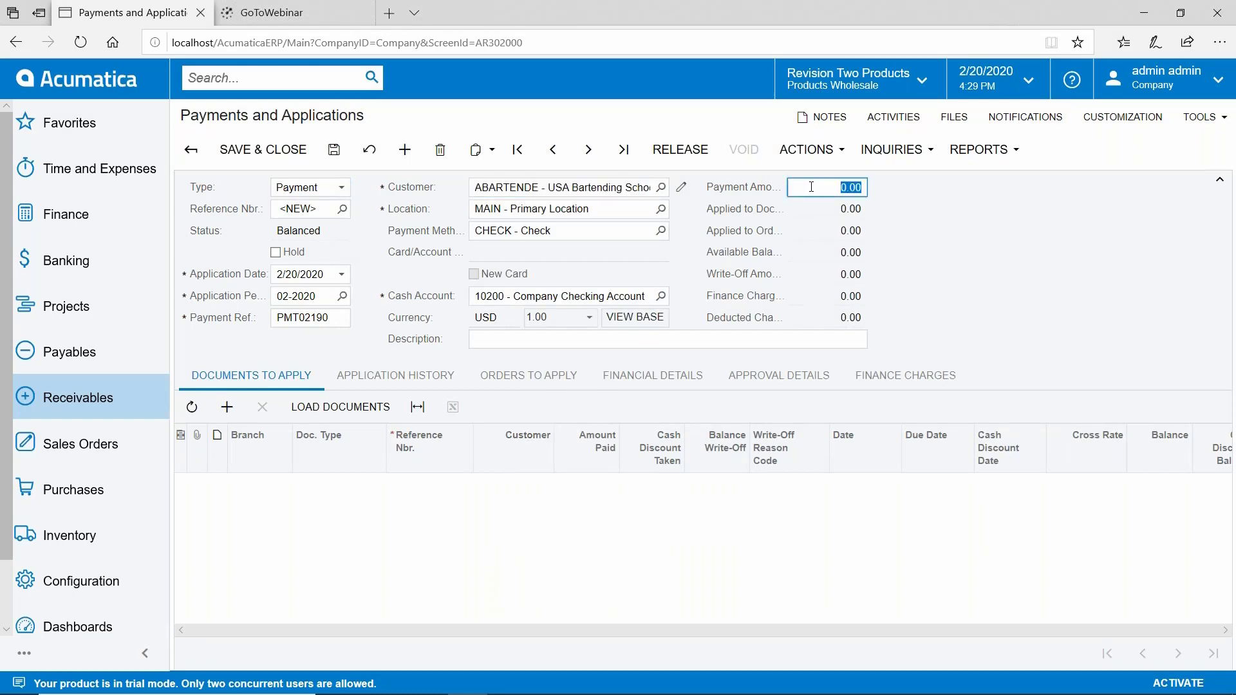
text(10,000)
key(Tab)
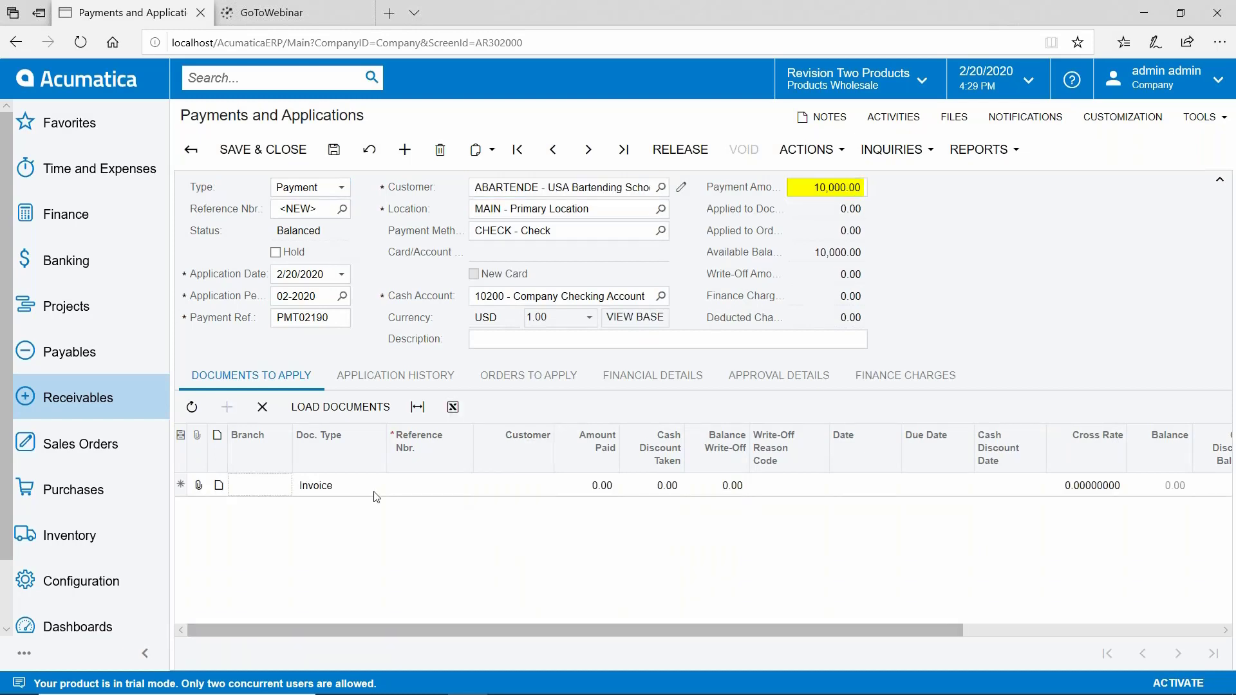
click(443, 494)
Step: Choose invoice AR007517 from the Reference Nbr. lookup, applying 9,000.00 and leaving 1,000.00 available
click(481, 486)
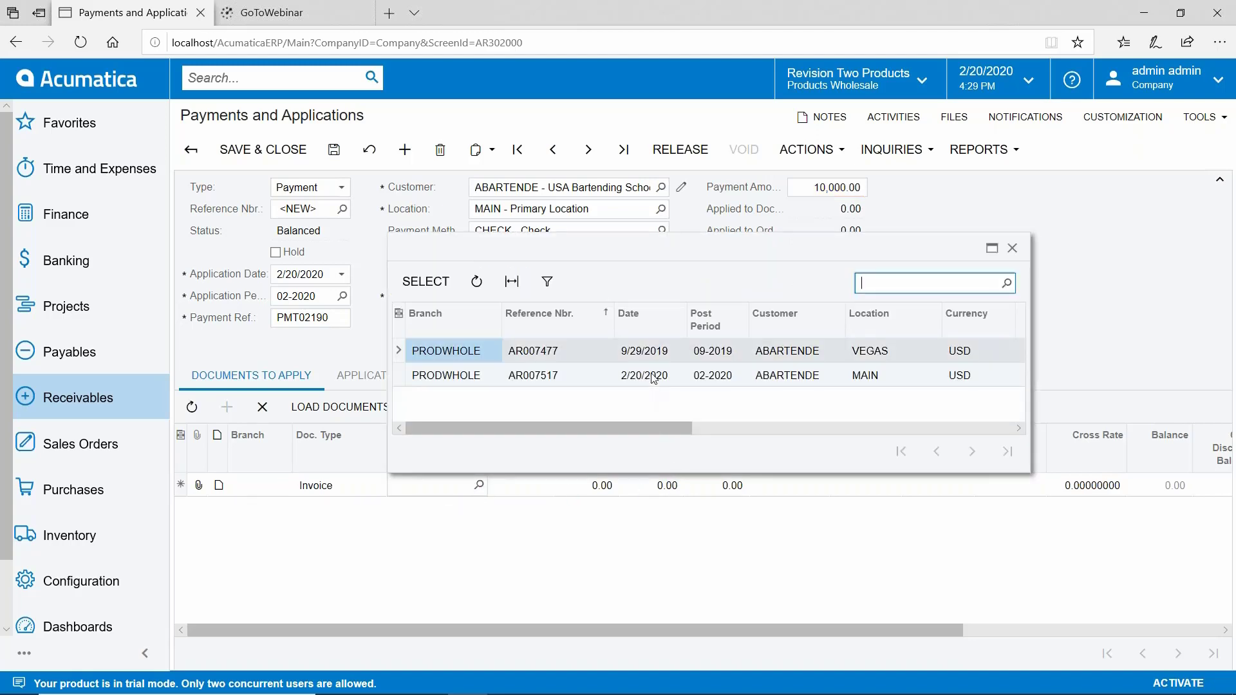
click(645, 375)
drag(671, 428, 846, 430)
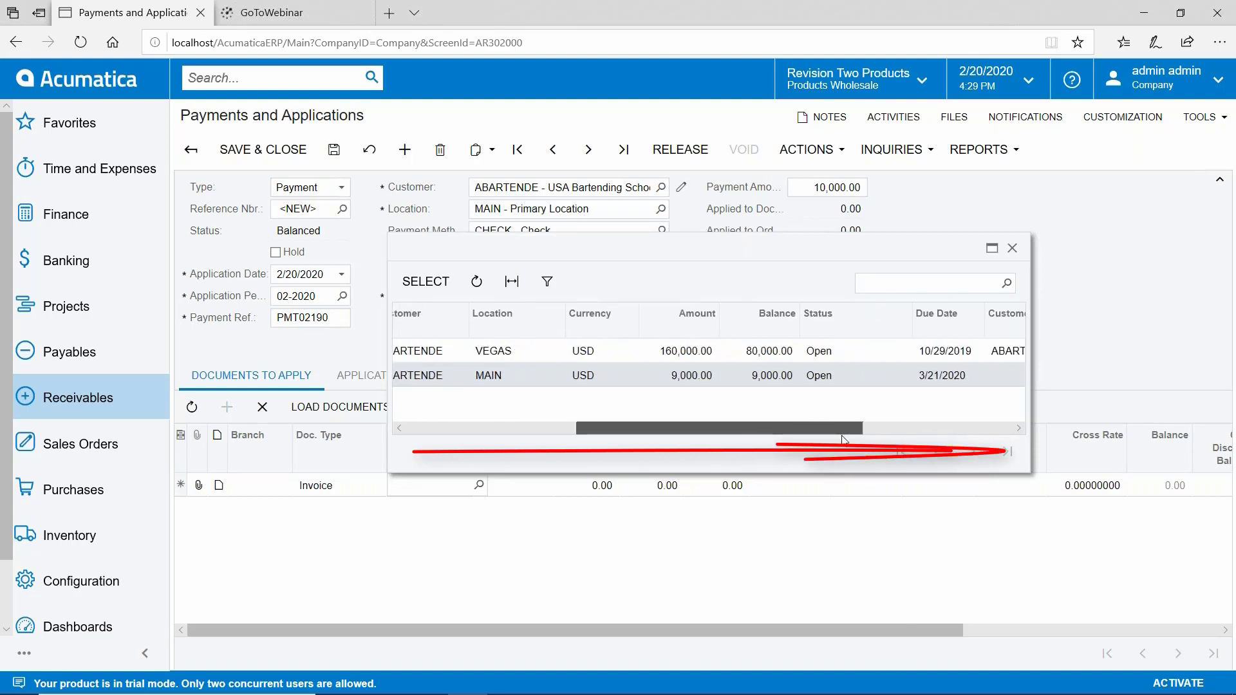
click(741, 377)
double_click(740, 377)
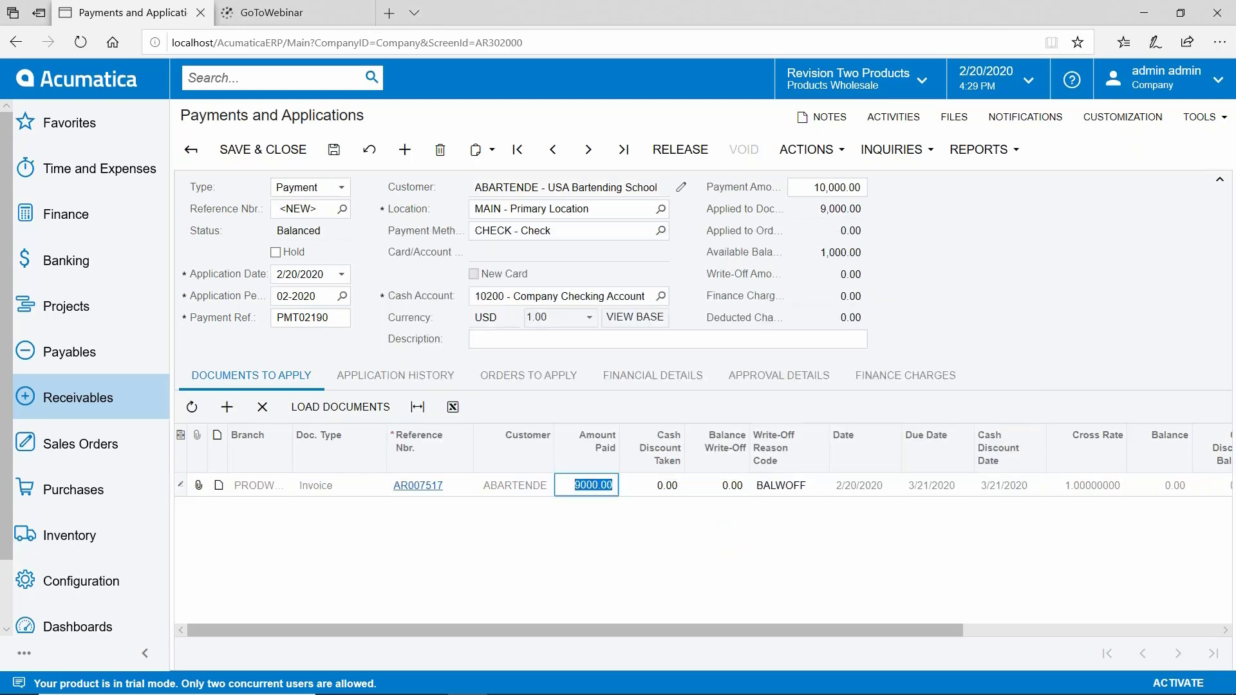
double_click(822, 252)
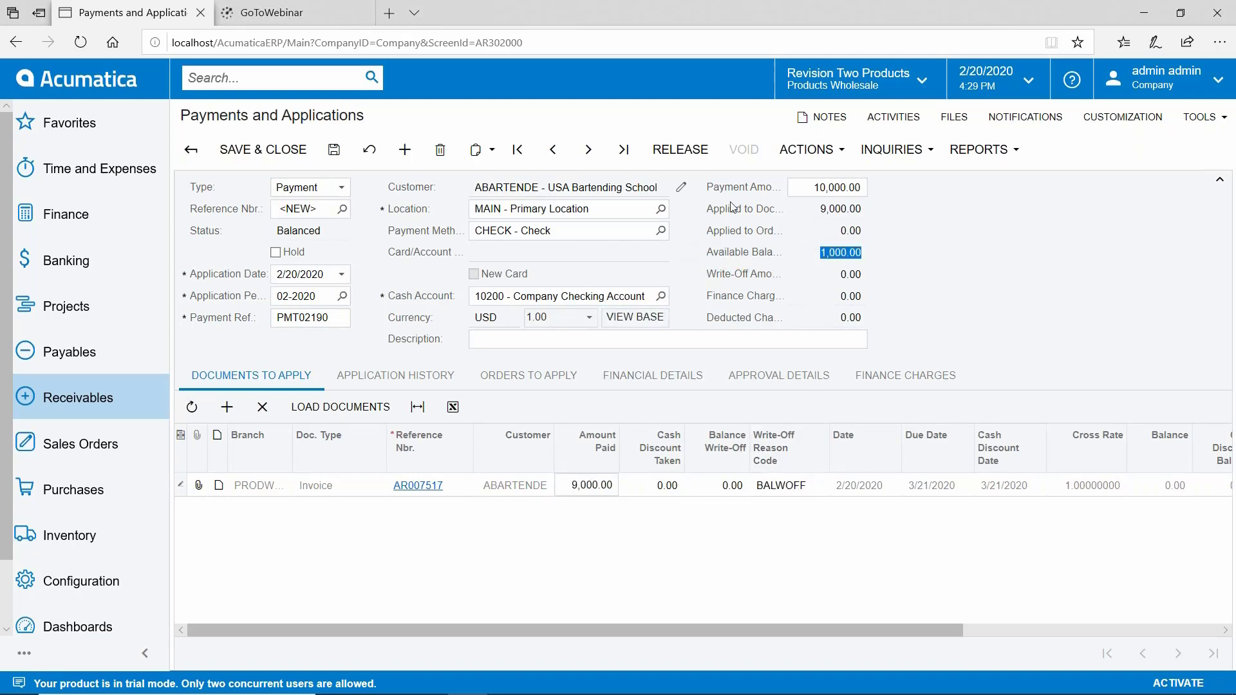
Step: Release payment 002503, review its application history and financial details, and open GL batch AR006681
click(697, 153)
click(438, 376)
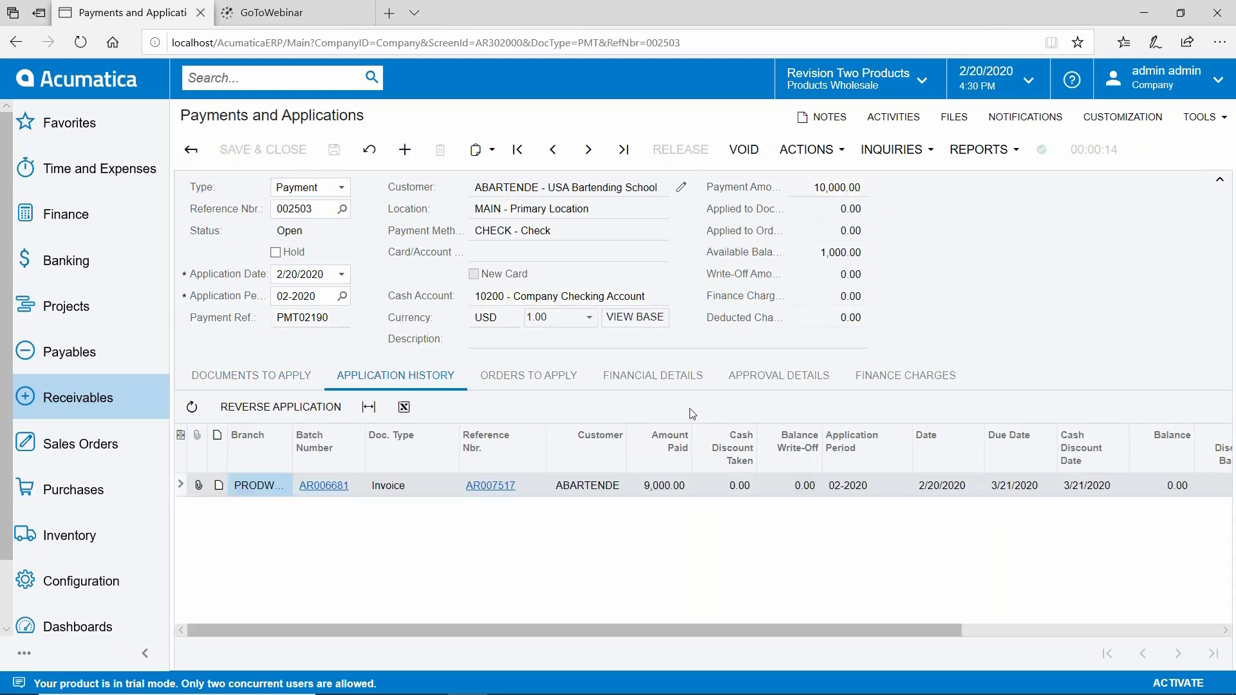
click(653, 379)
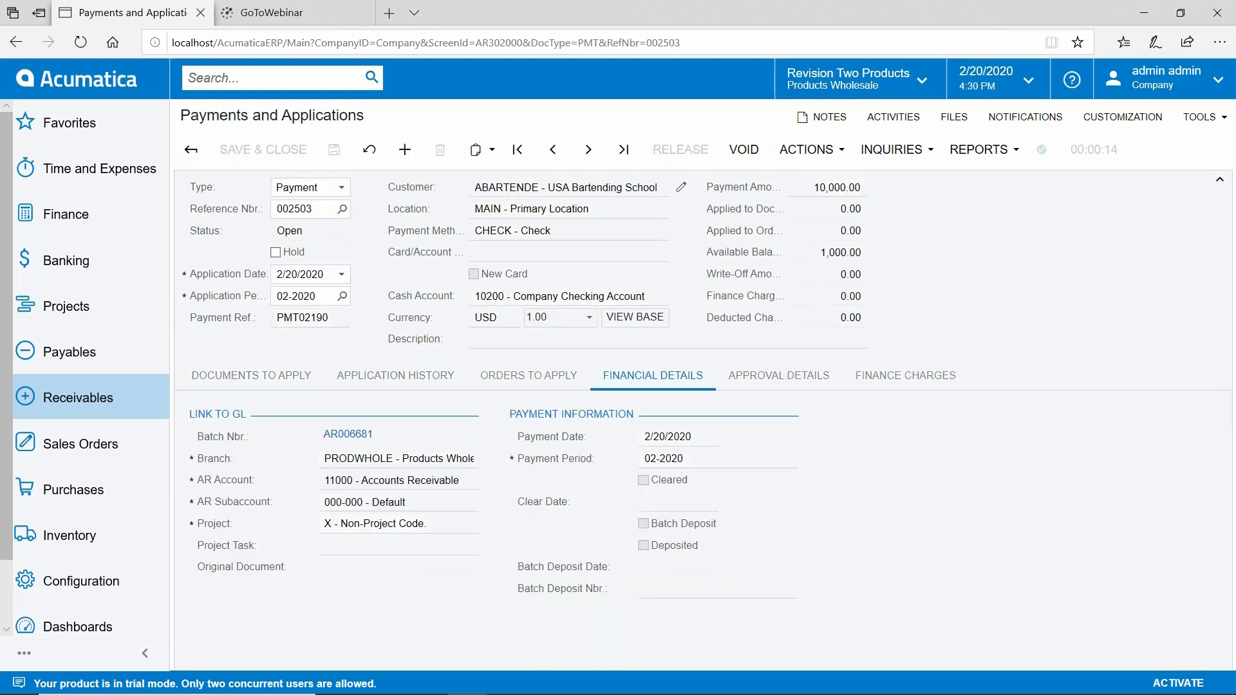
click(361, 439)
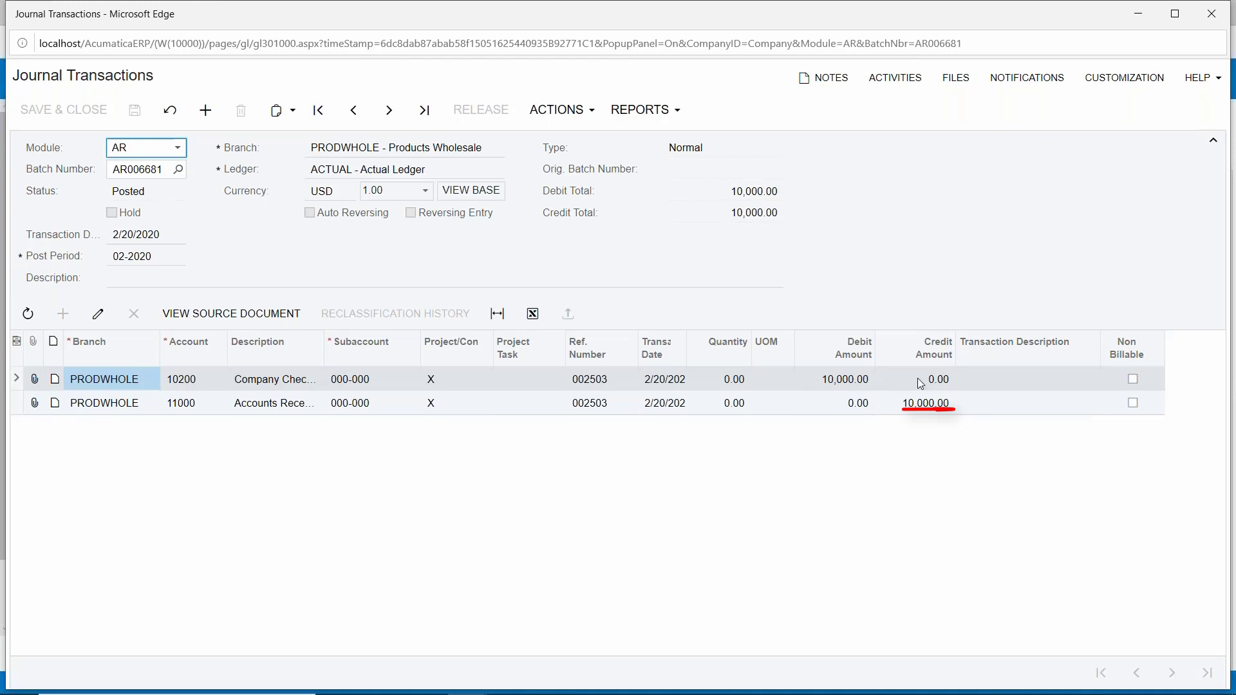
click(1208, 23)
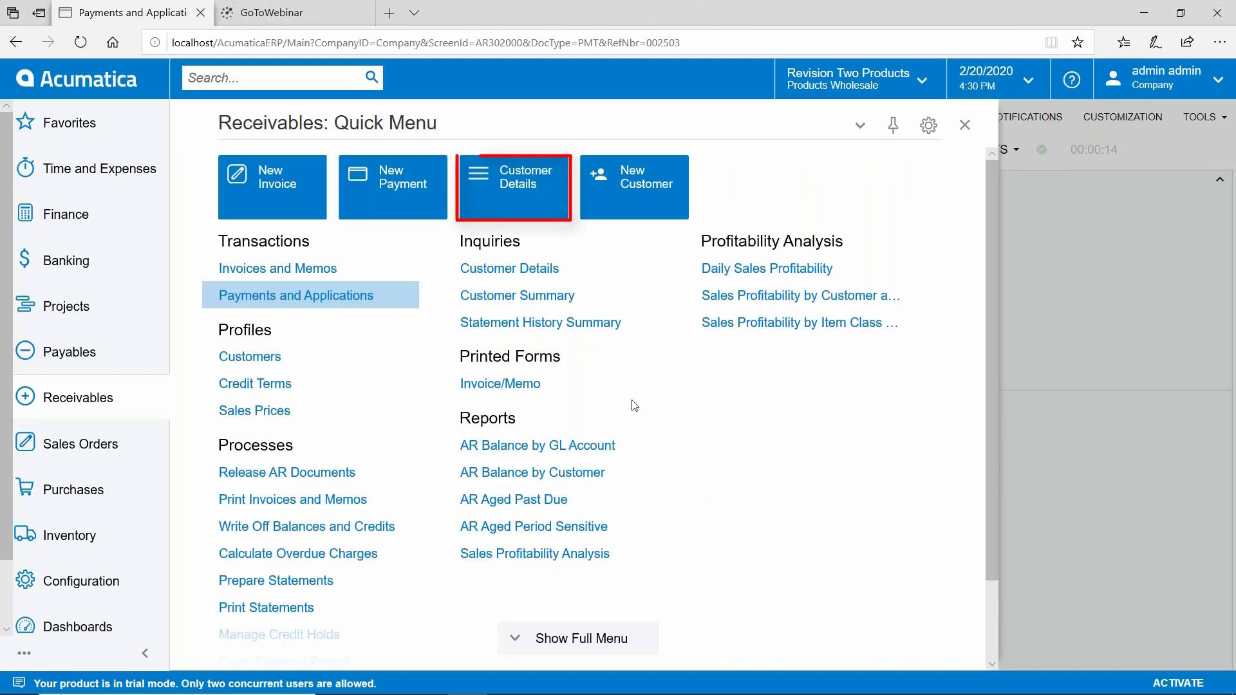
click(554, 203)
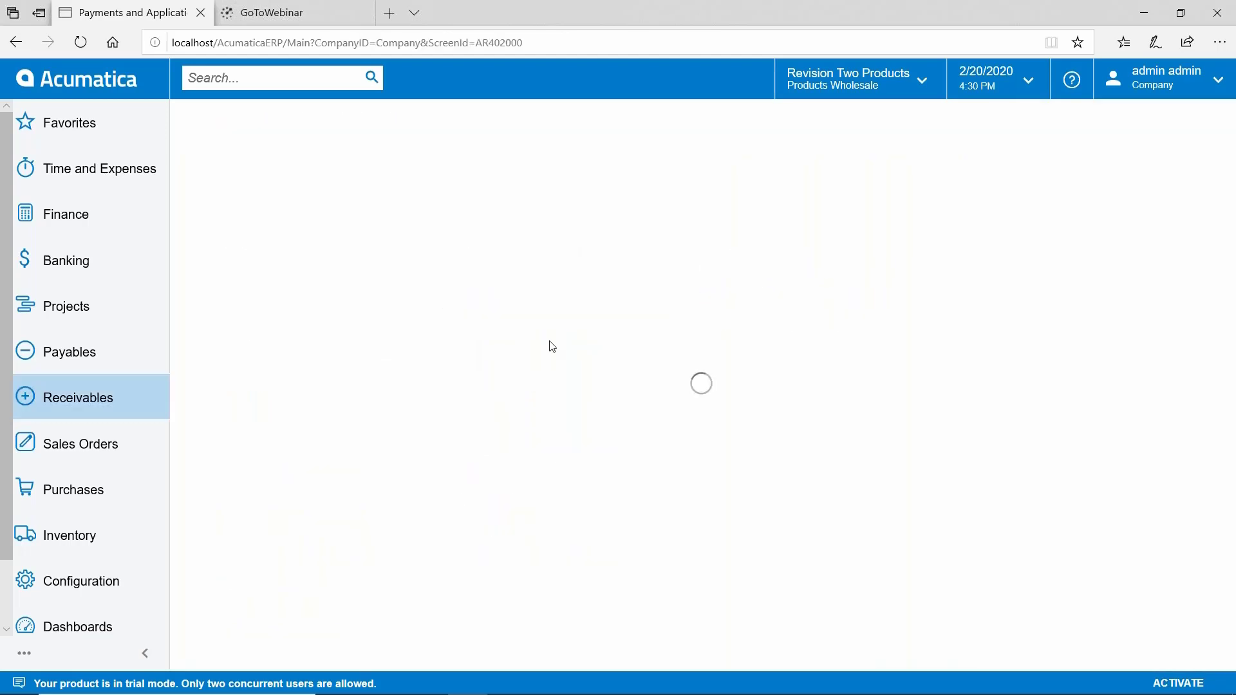
click(510, 238)
double_click(425, 367)
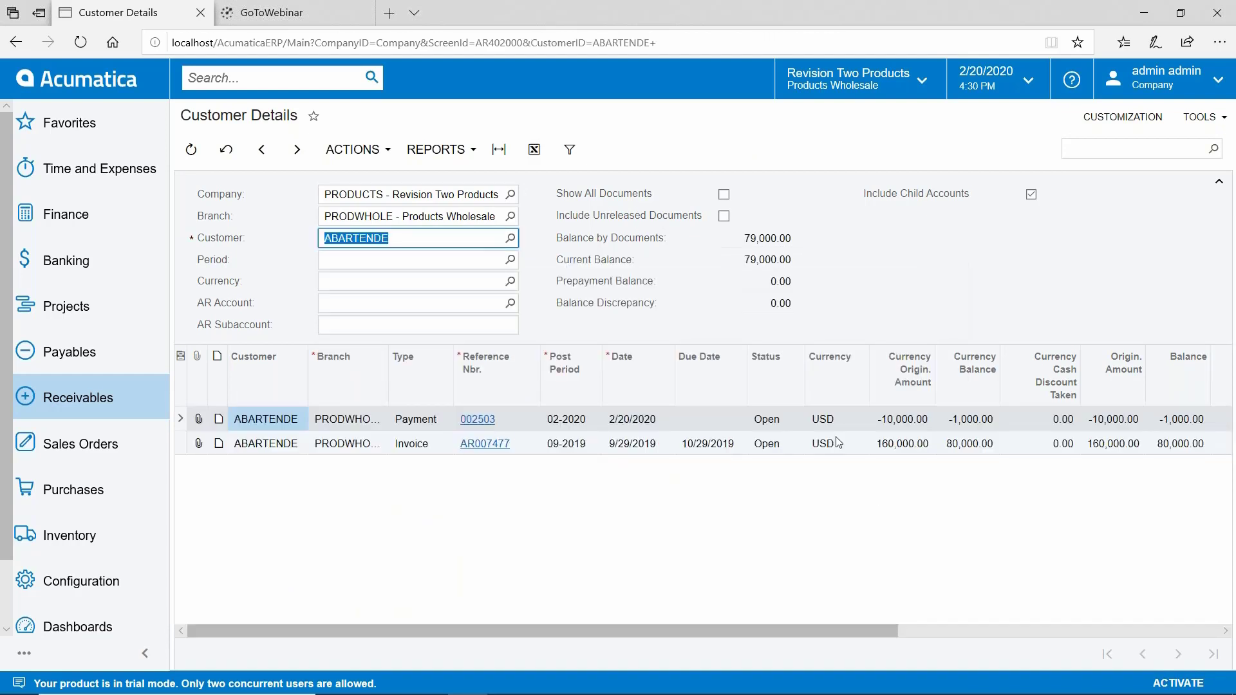
drag(950, 427, 973, 427)
mouse_move(505, 414)
mouse_down()
mouse_move(454, 422)
mouse_move(510, 417)
mouse_up()
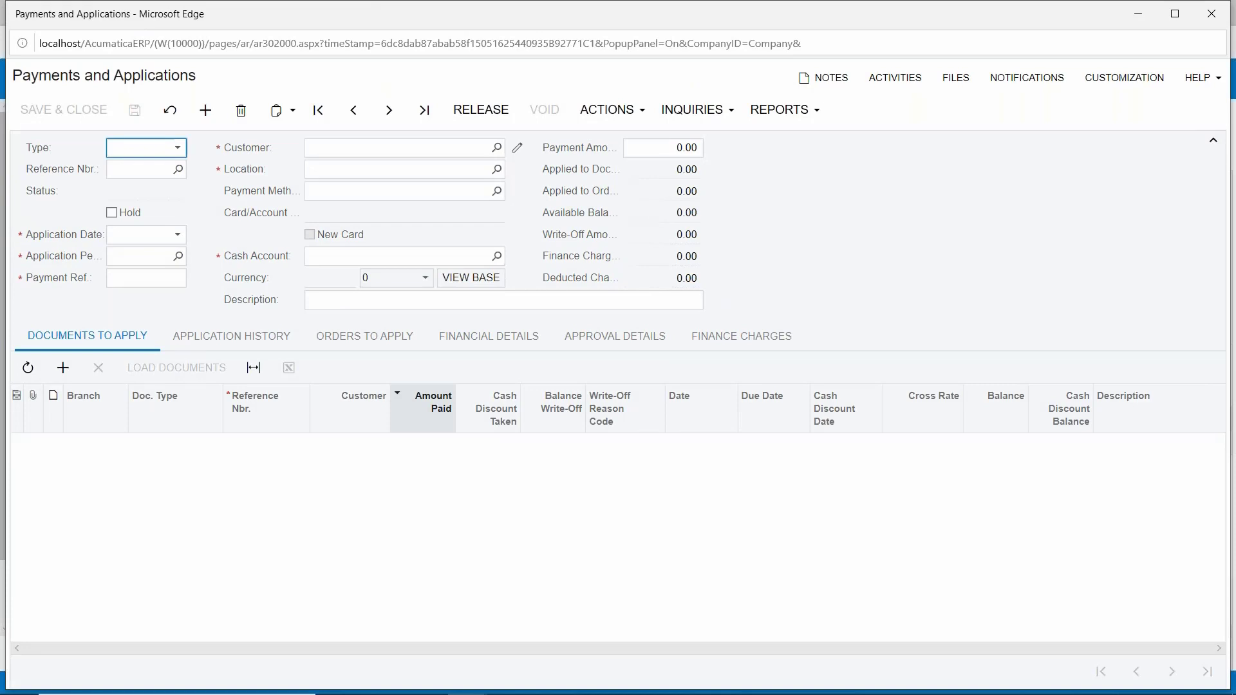
Step: Make the document a Customer Refund for customer USA Bartending School
click(178, 151)
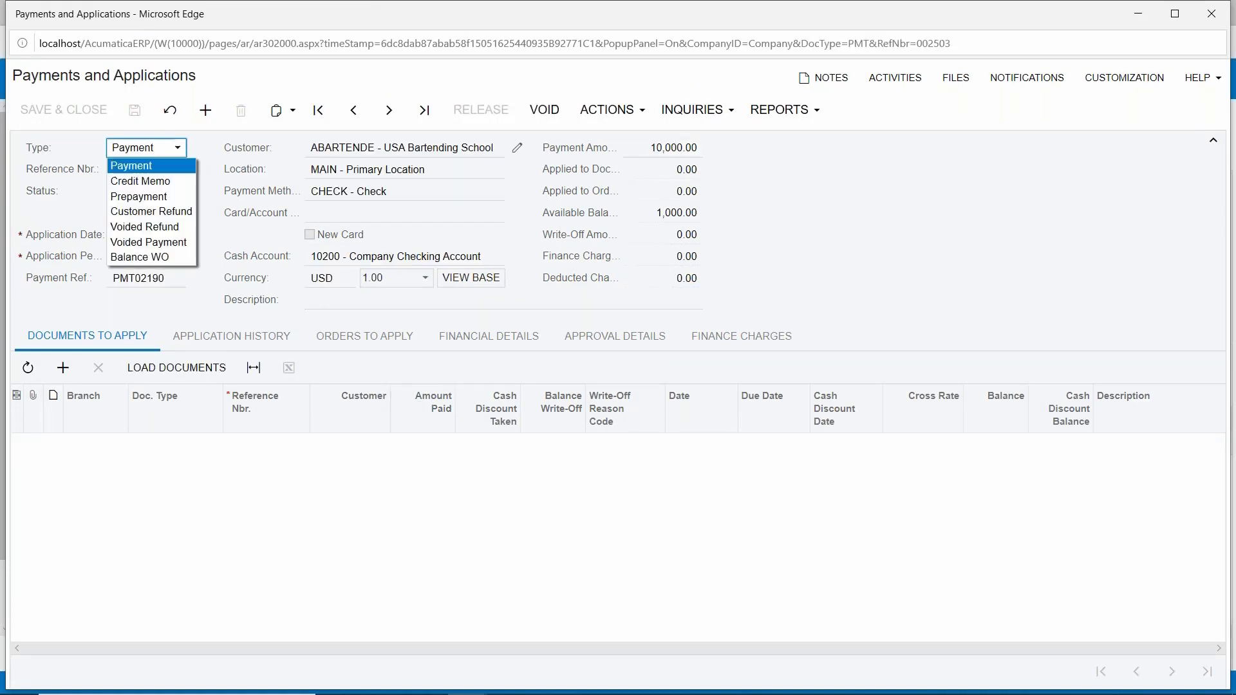
click(157, 211)
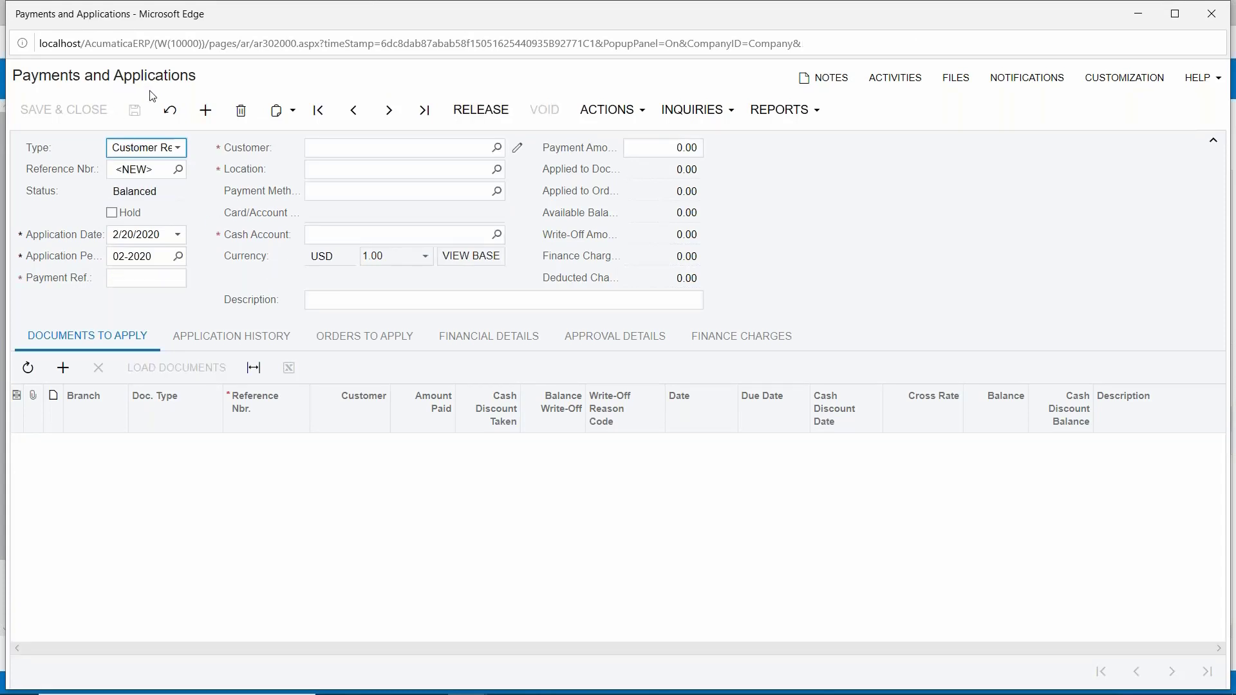
click(496, 148)
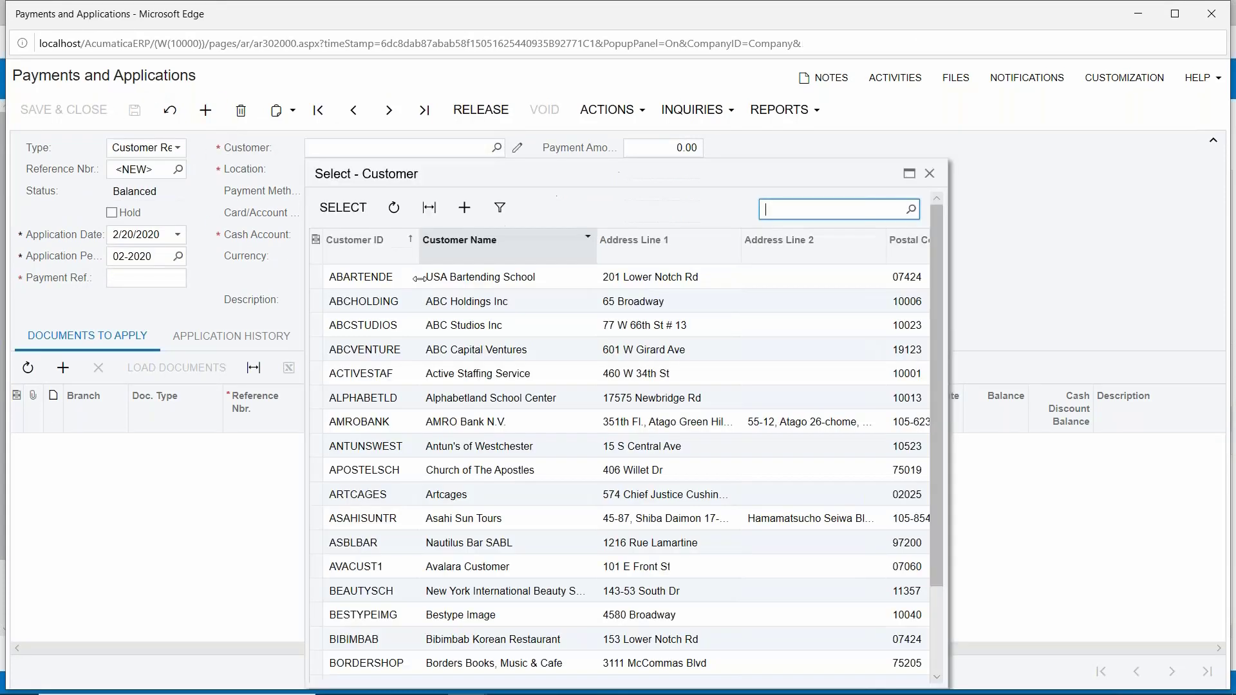
click(473, 278)
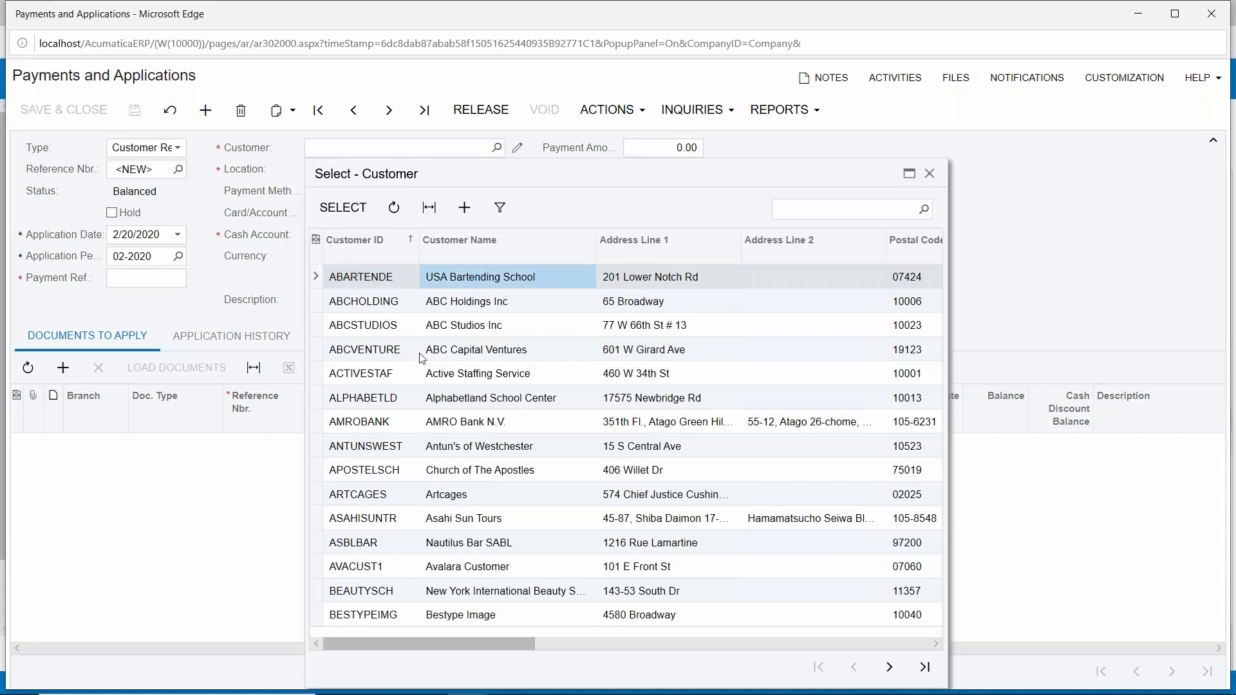
double_click(480, 278)
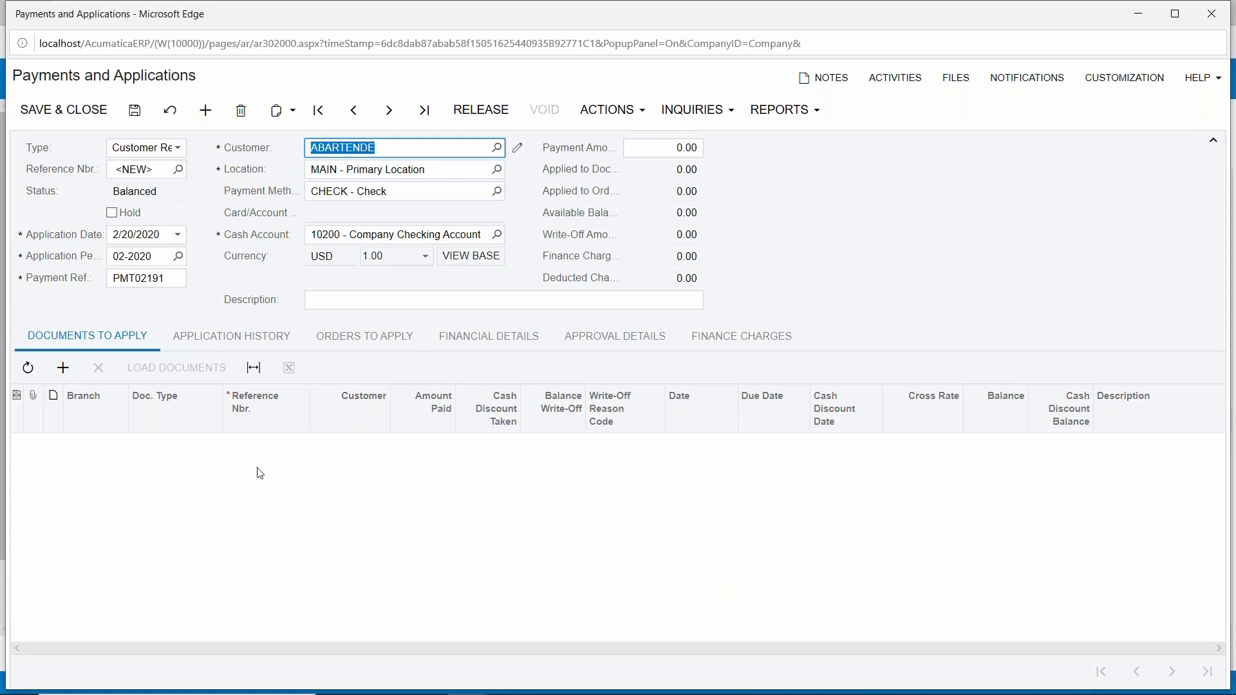
Step: Add a Documents to Apply line and bring up its document type choices
click(62, 367)
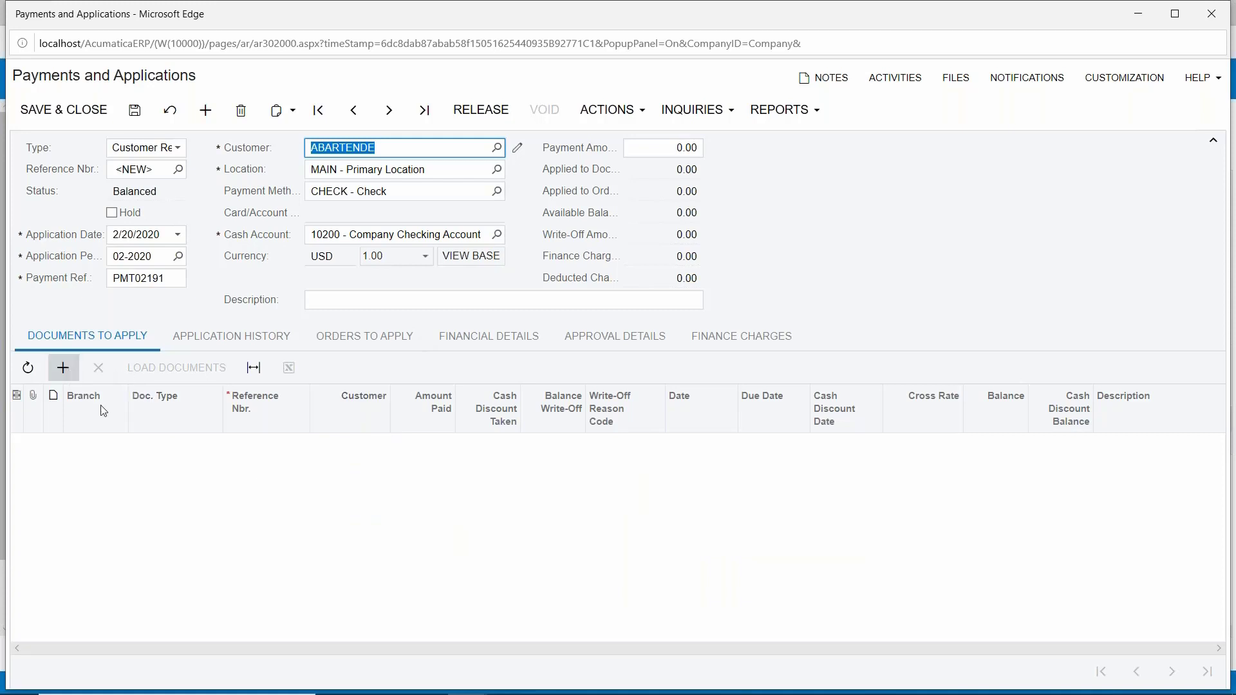
click(202, 451)
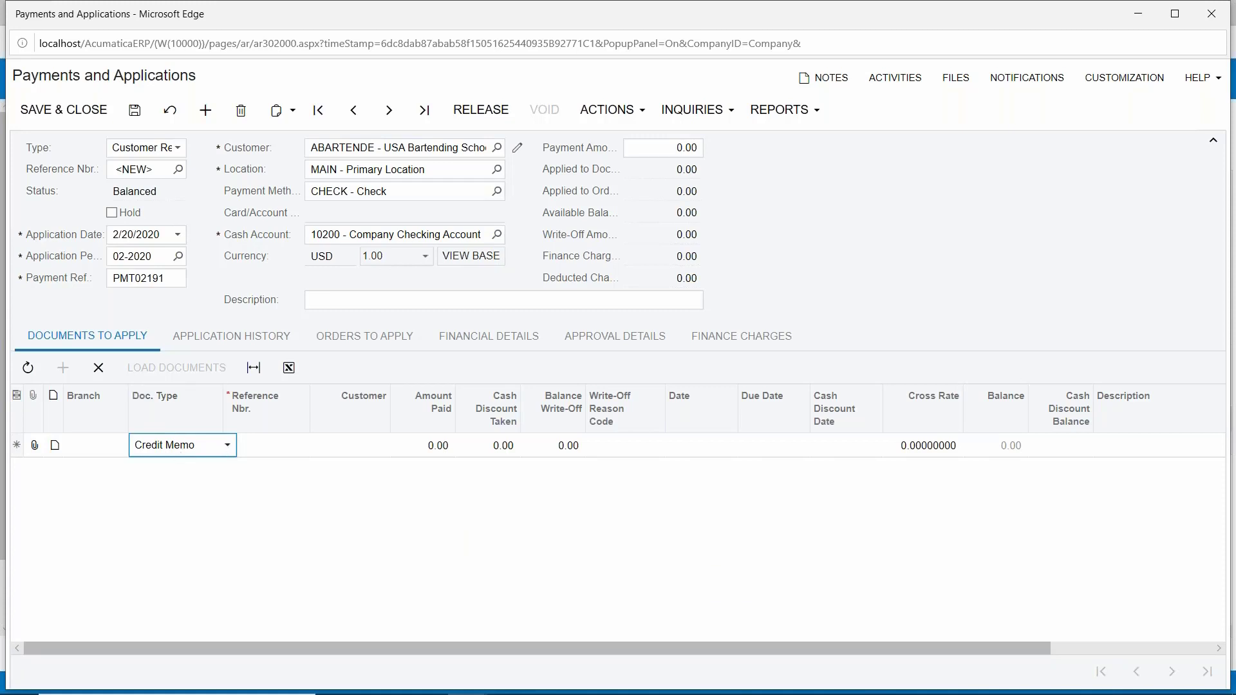
key(alt+Down)
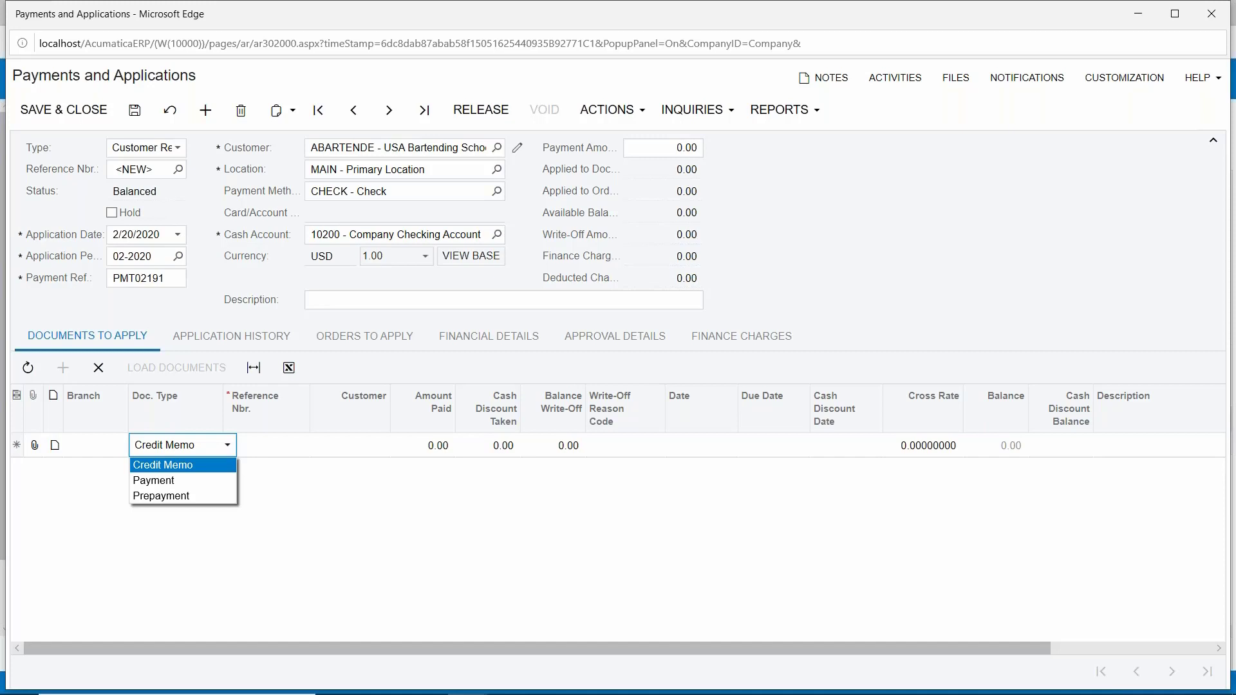
Step: Set the line to Payment and apply payment 002503 to the refund
click(194, 480)
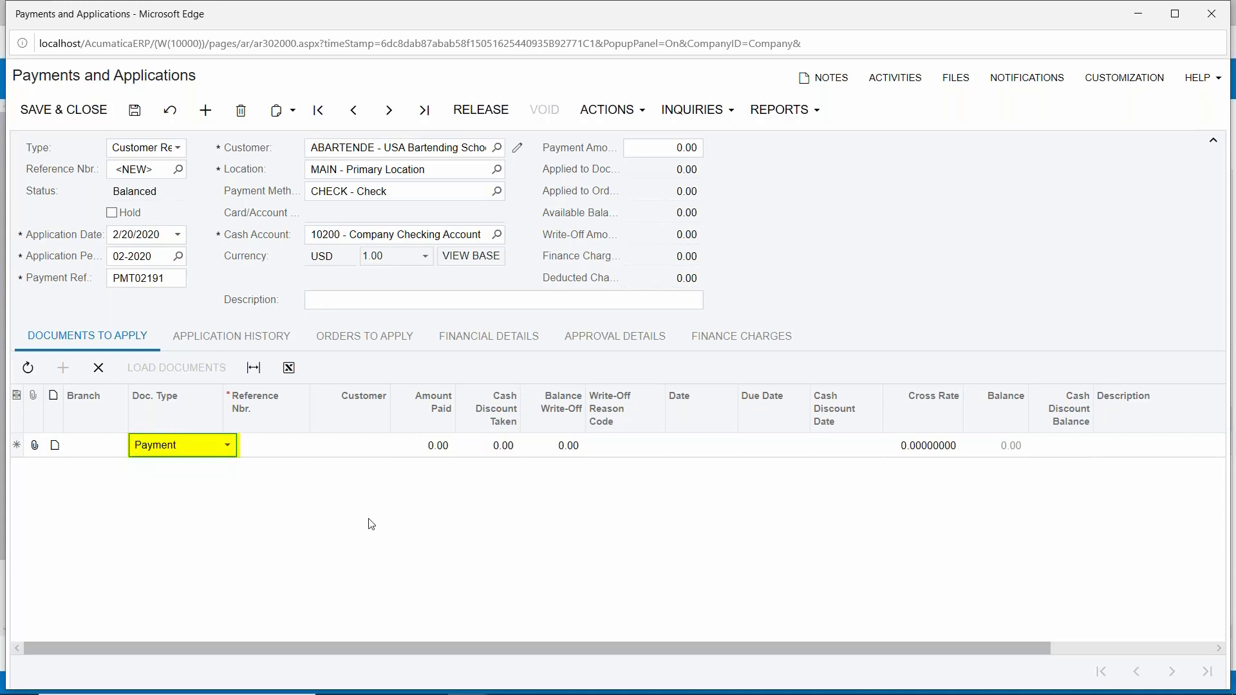
click(265, 446)
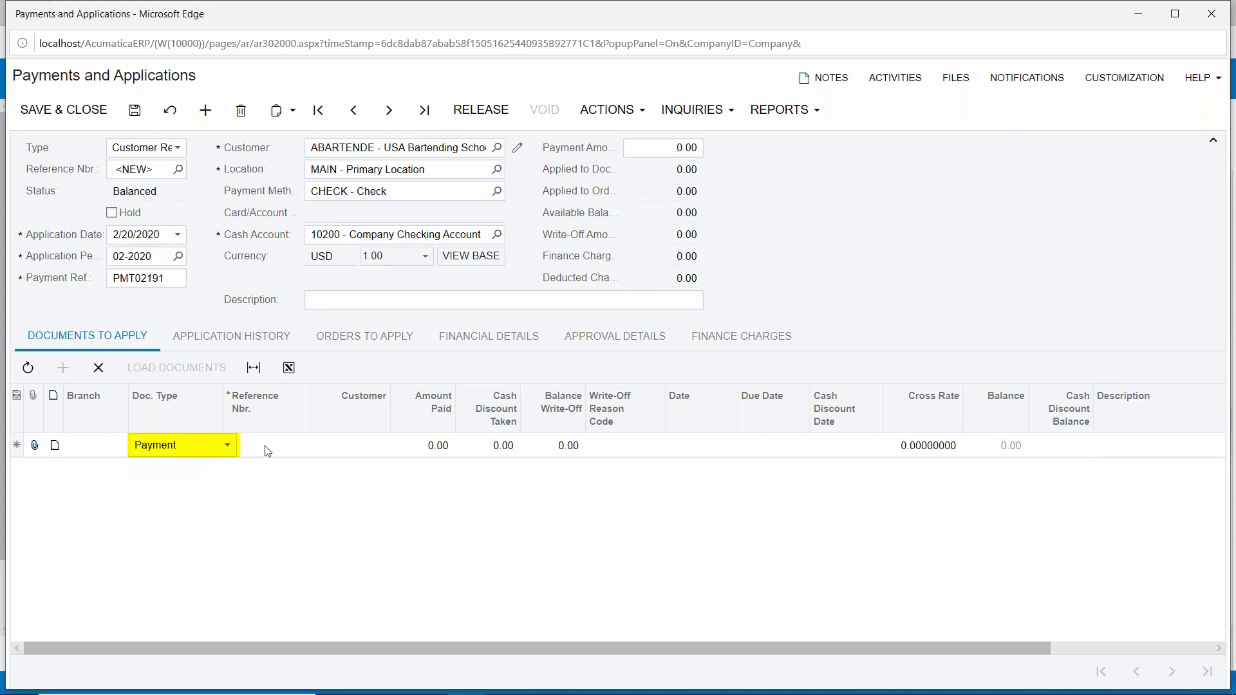
click(315, 446)
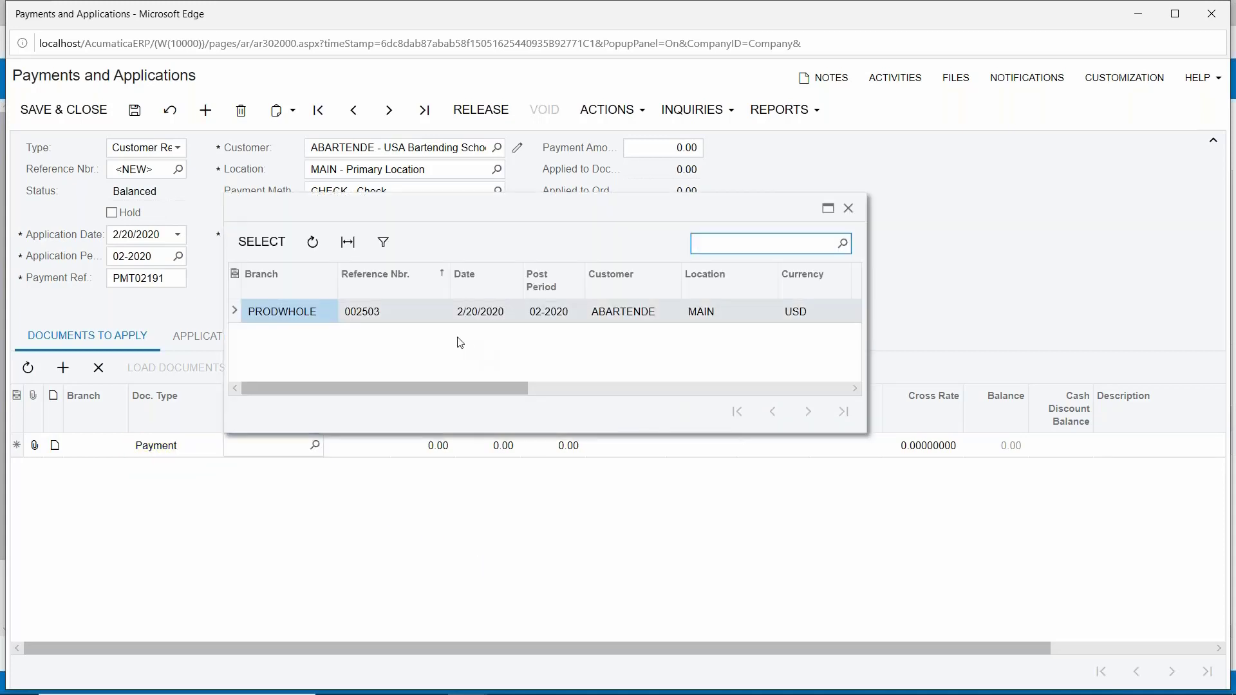
click(423, 317)
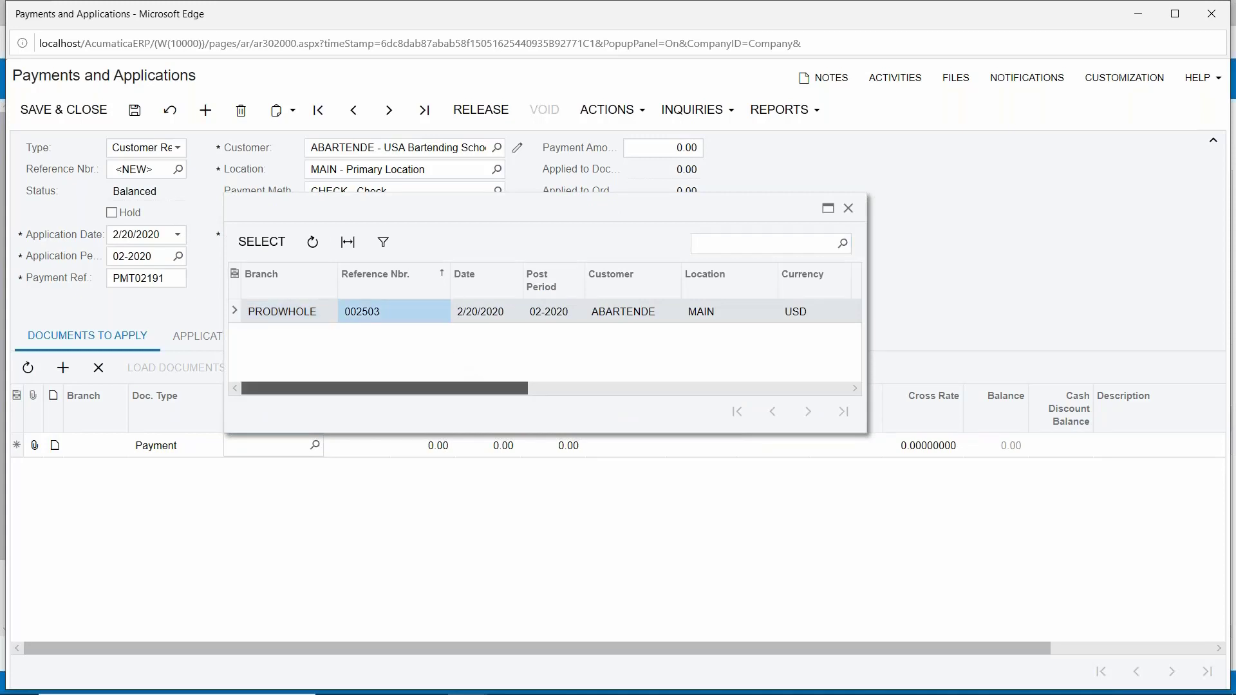
scroll(560, 400, right, 5)
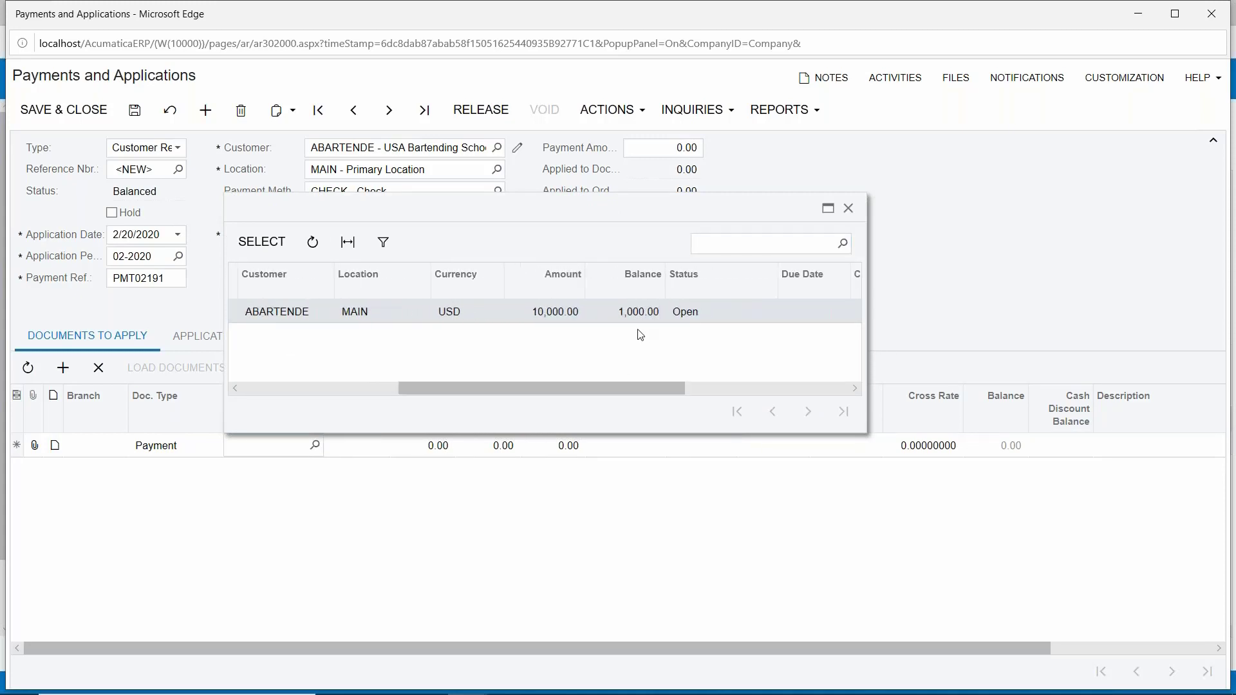
double_click(598, 312)
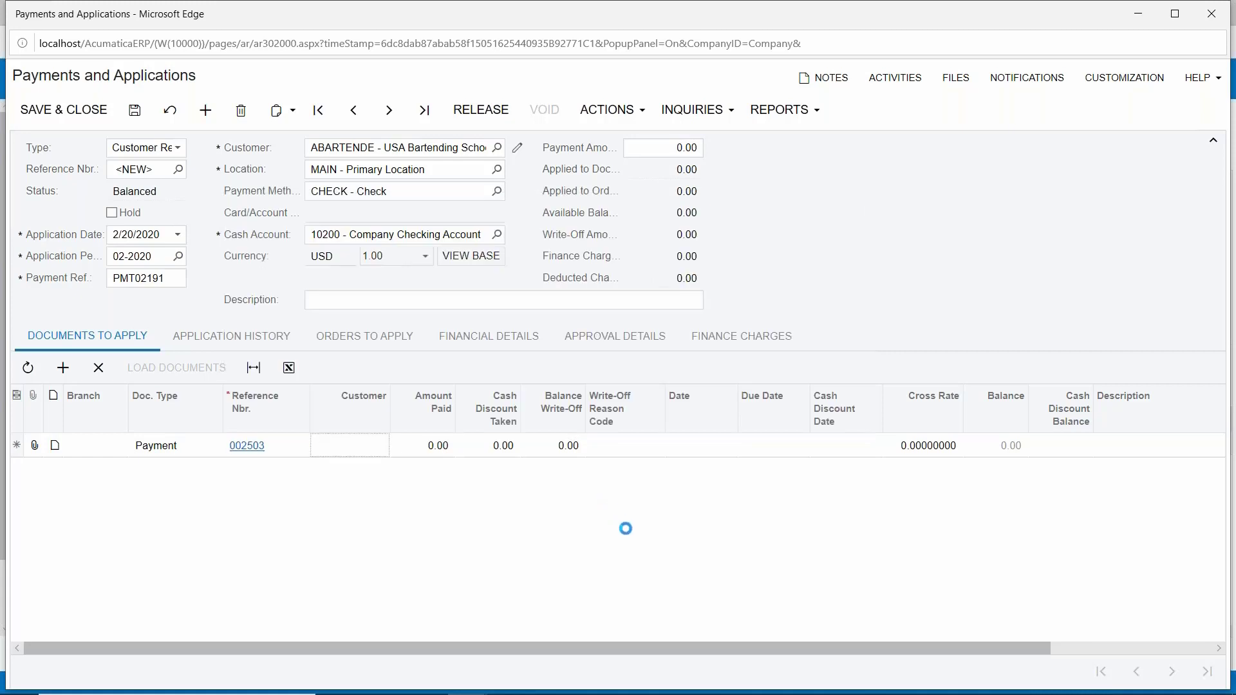
Step: Enter a 1,000.00 refund amount, release the refund, and close its window
click(668, 149)
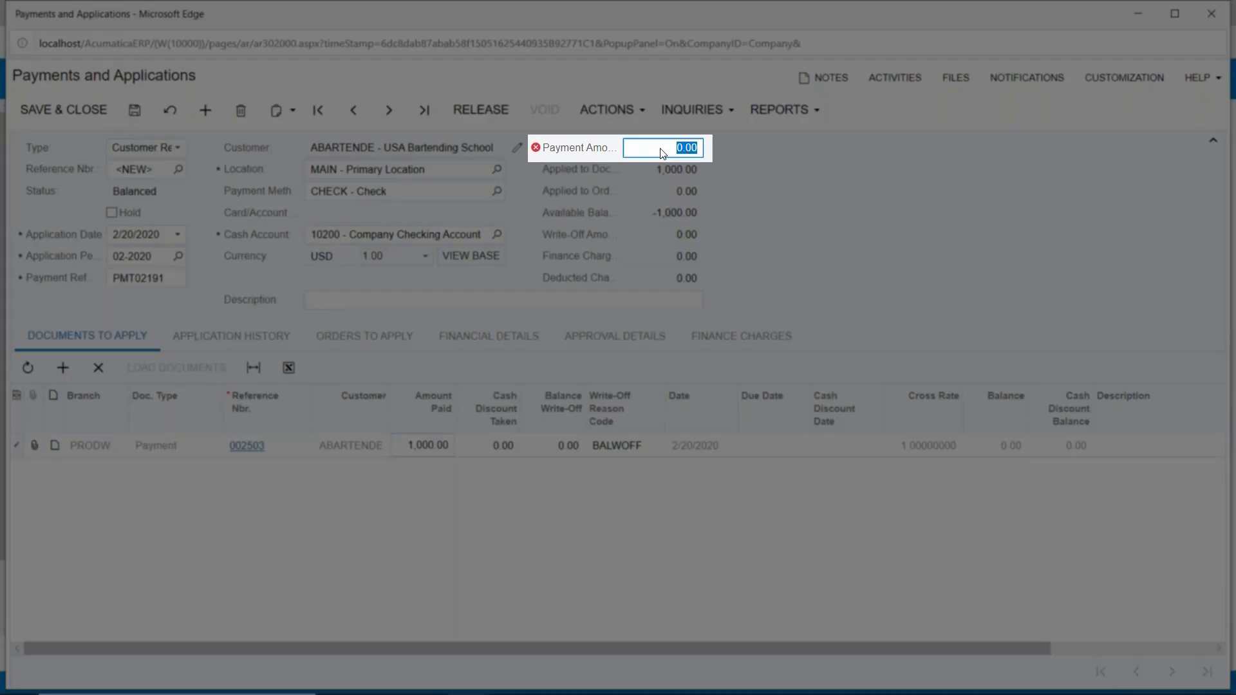
text(1000.)
key(Tab)
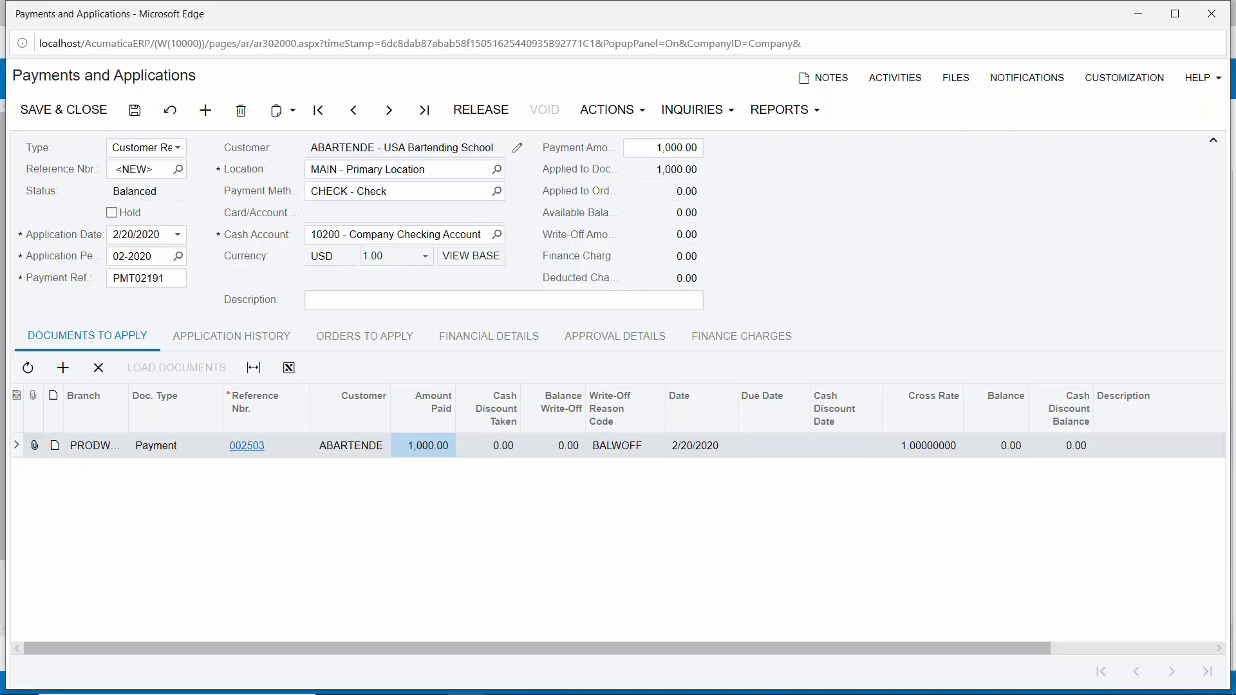
click(481, 109)
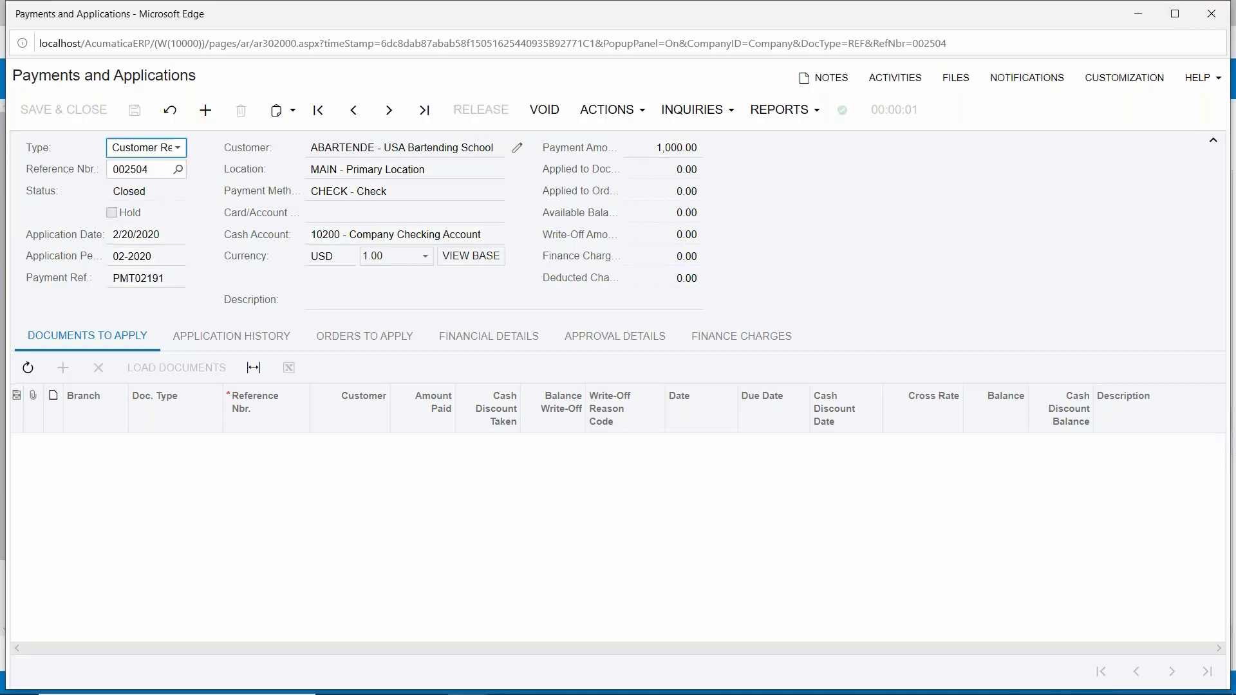
click(1207, 13)
Step: Reload Customer Details for USA Bartending School, showing one open invoice with 80,000.00 balance
click(119, 379)
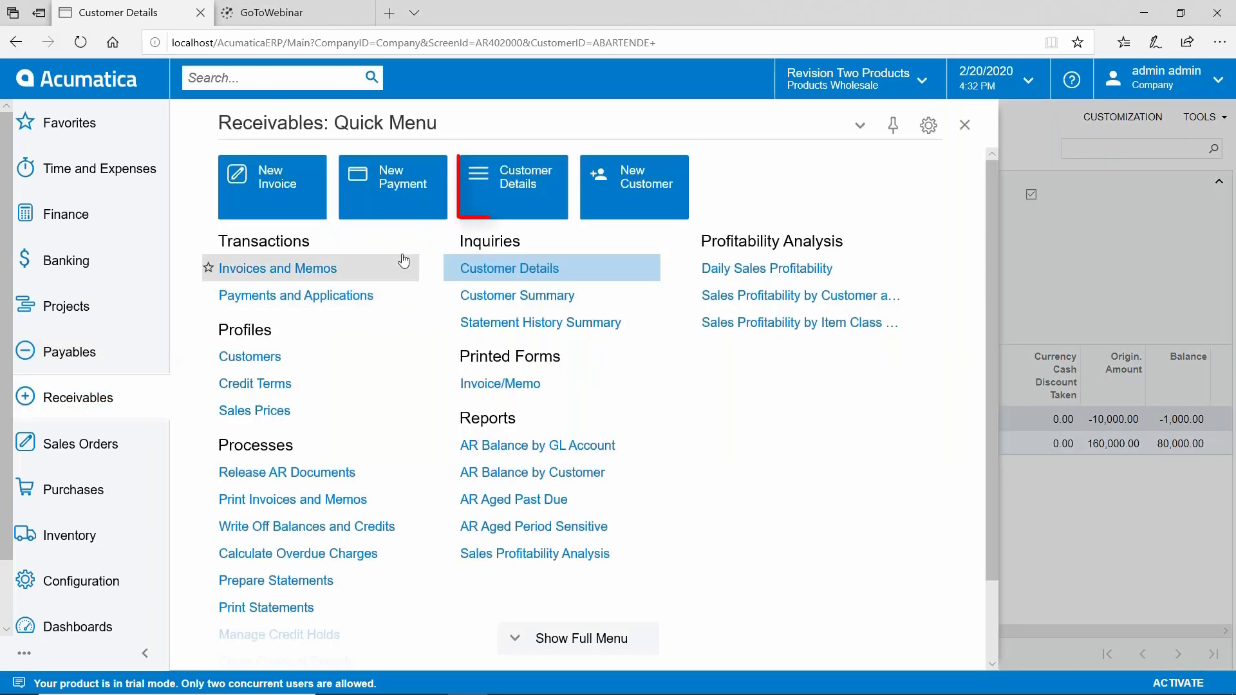
click(552, 201)
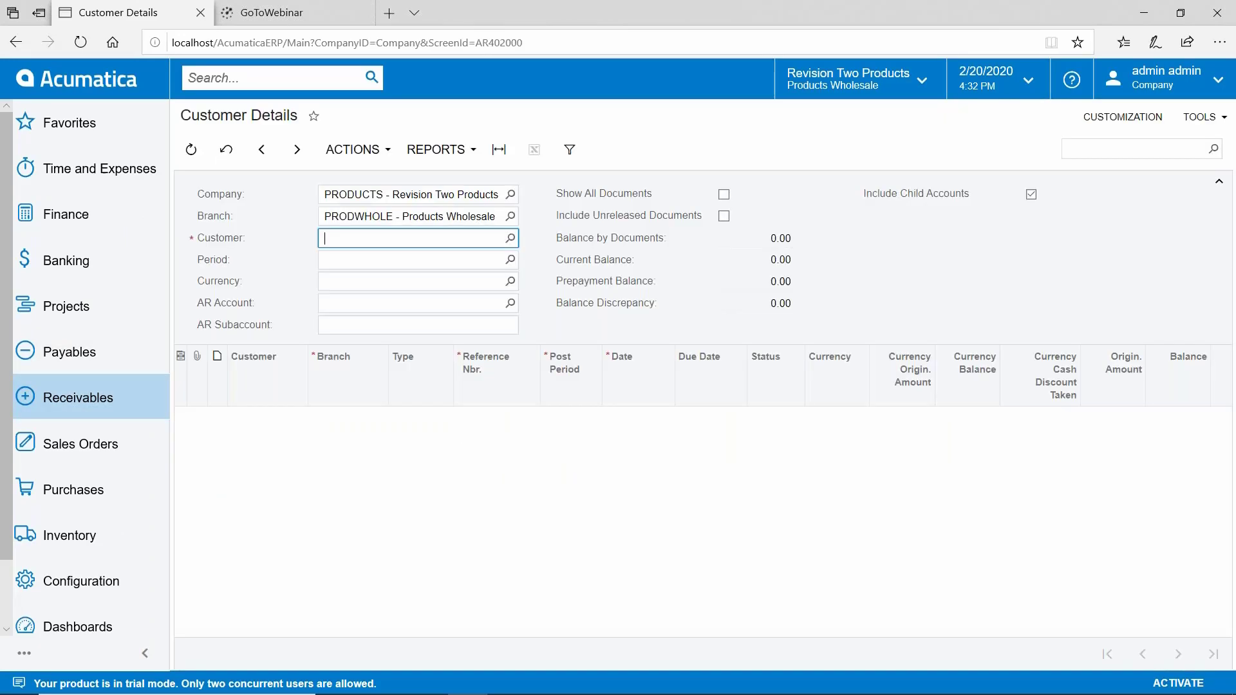
key(F3)
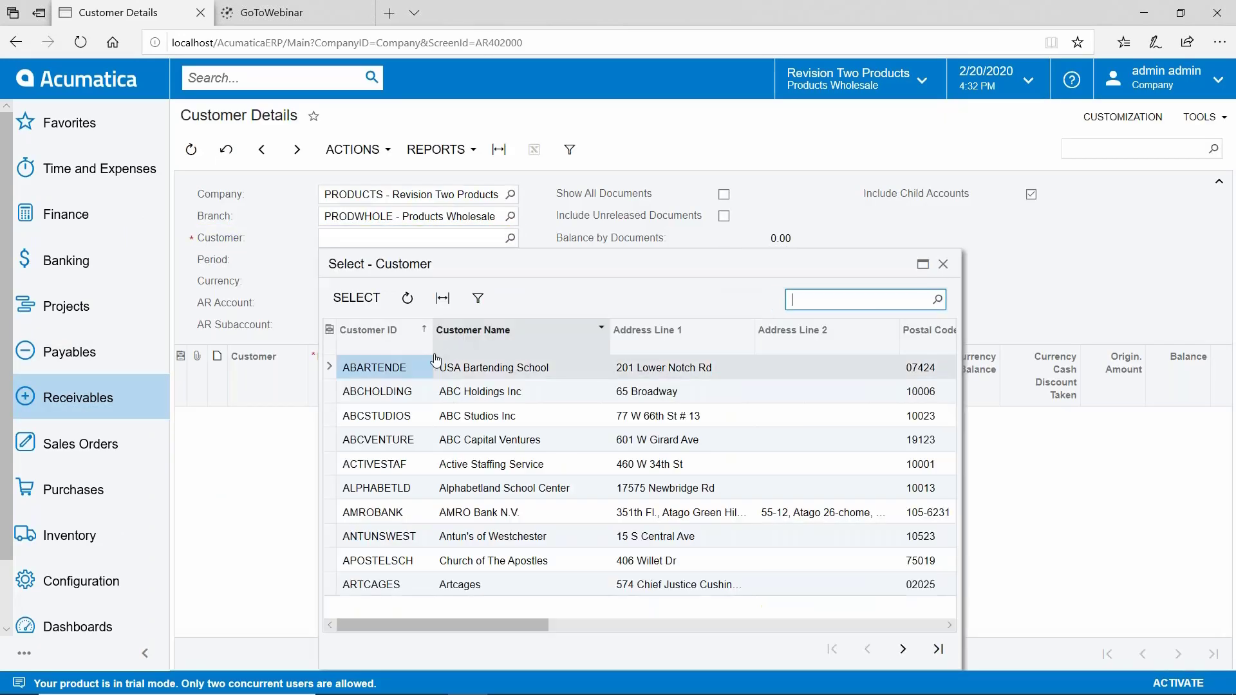
double_click(413, 365)
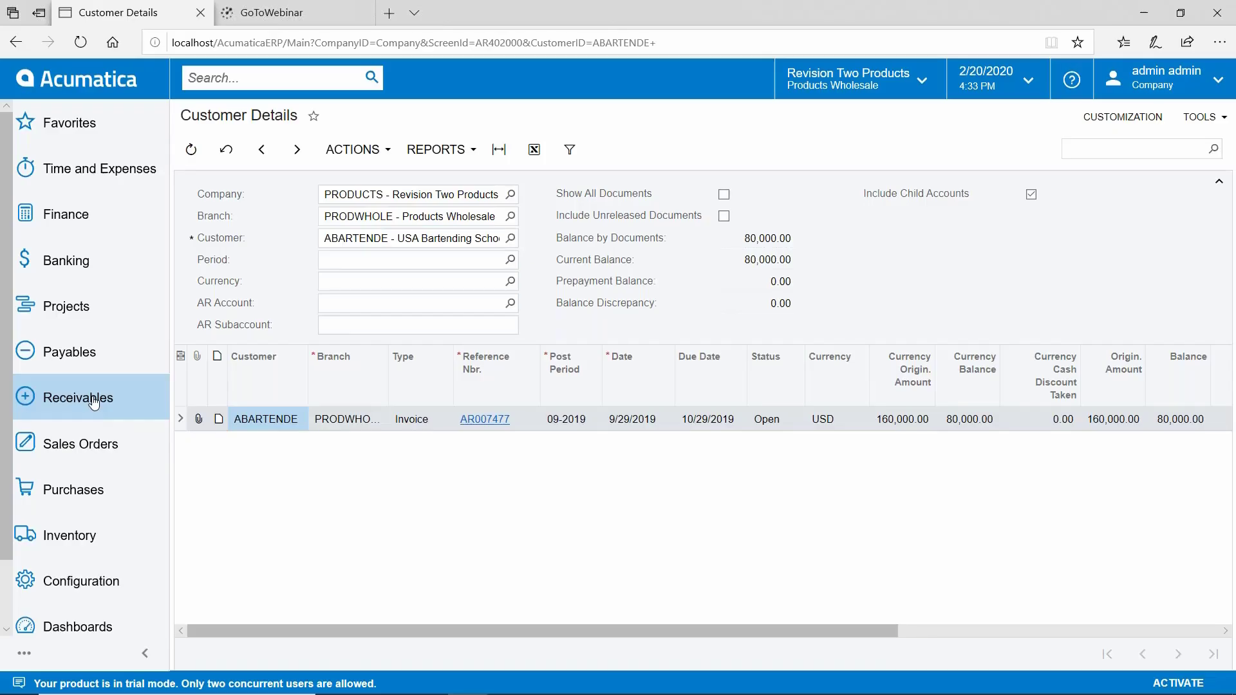
Step: Load USA Bartending School in Customers and run Extend To Vendor from Actions
click(94, 400)
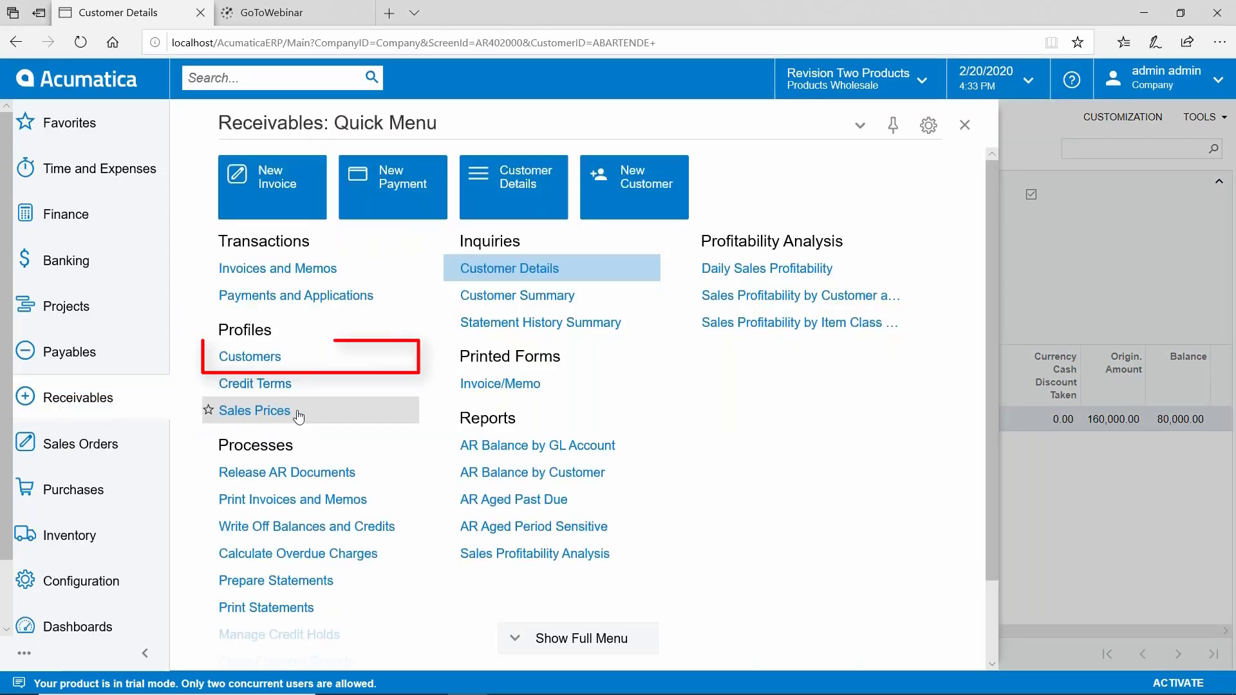
click(269, 366)
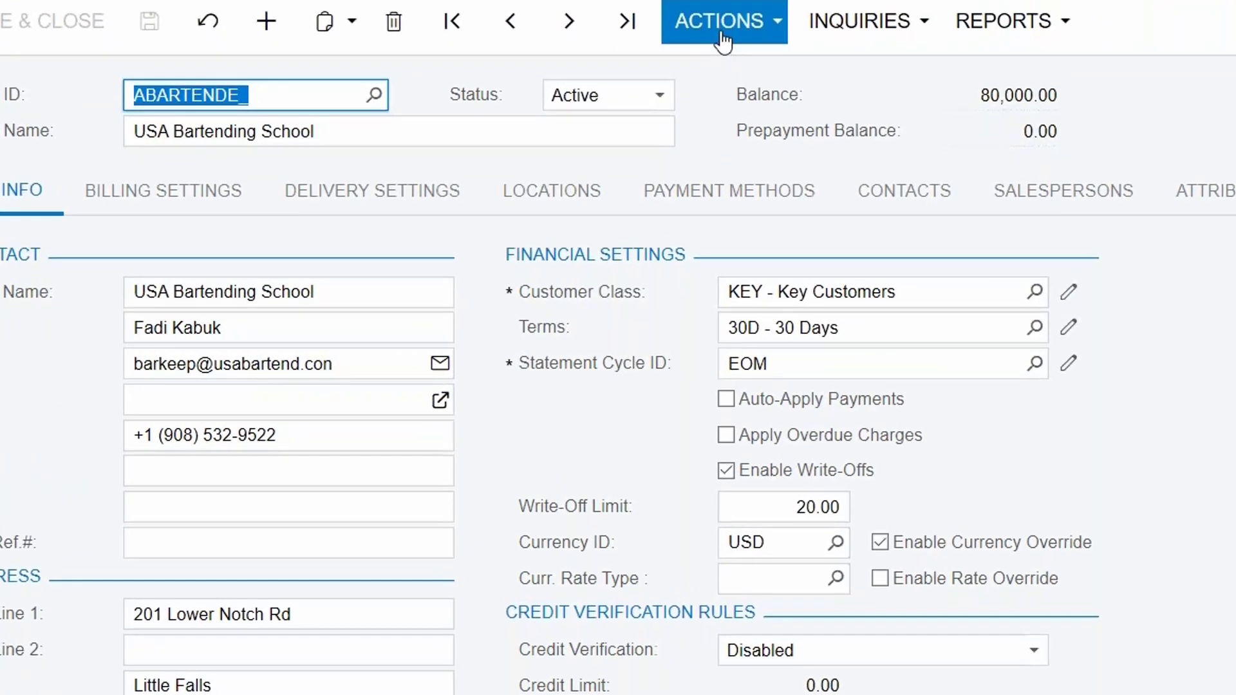
click(683, 151)
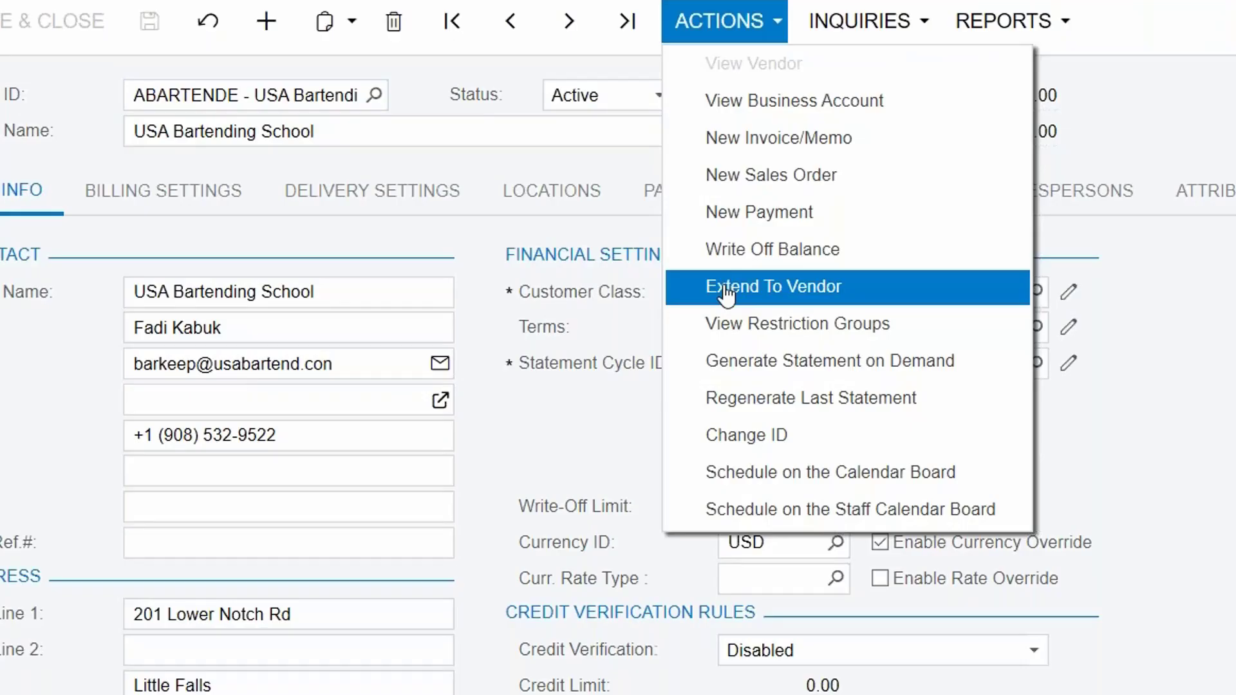
click(726, 291)
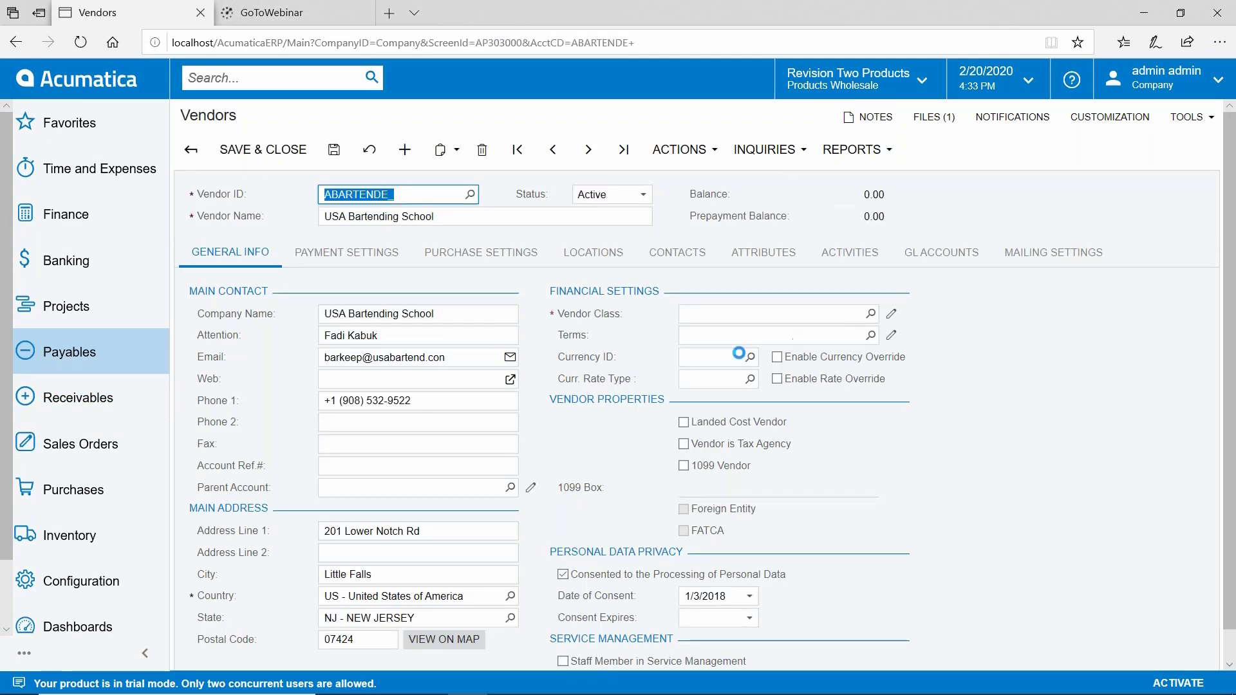
Step: Assign vendor class GNA, accept its defaults, and save the USA Bartending School vendor
click(871, 313)
double_click(720, 431)
click(670, 427)
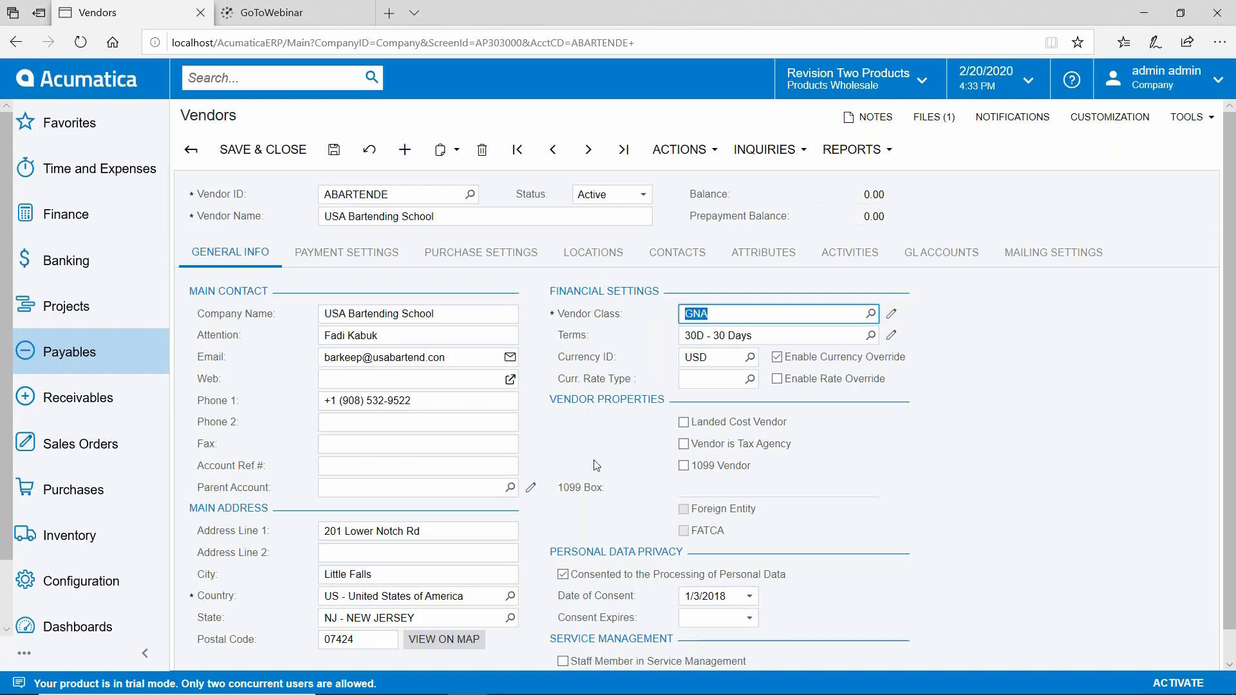
click(333, 150)
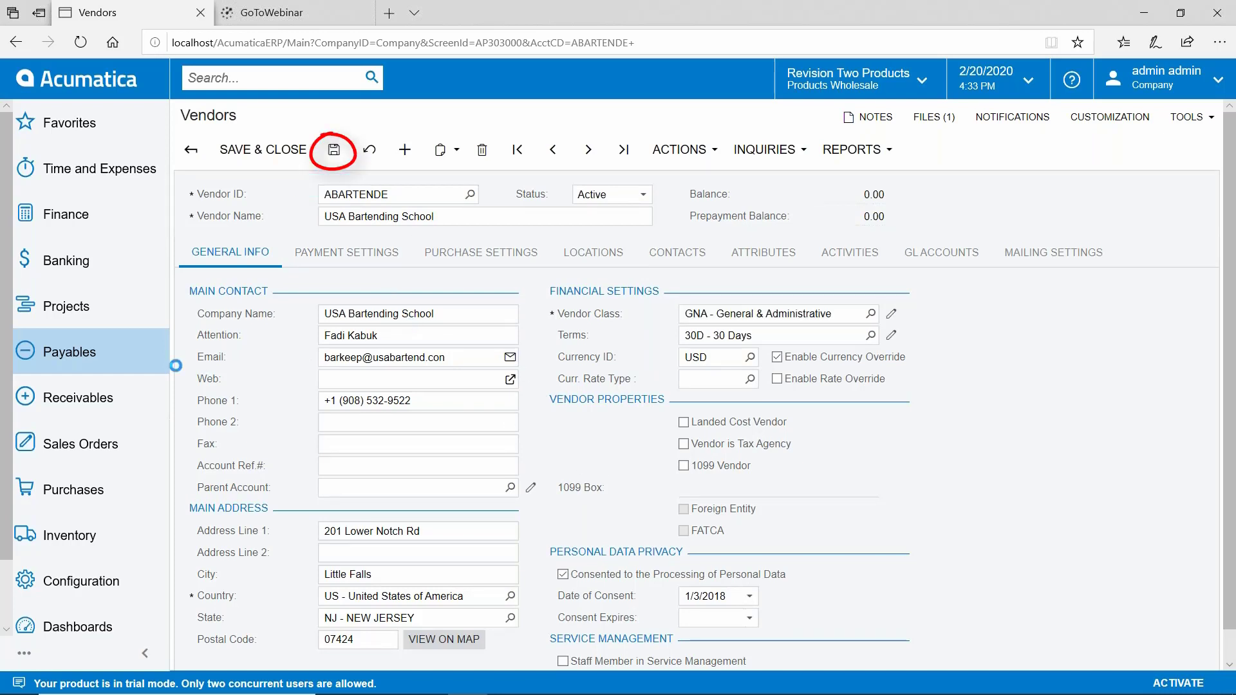
click(129, 369)
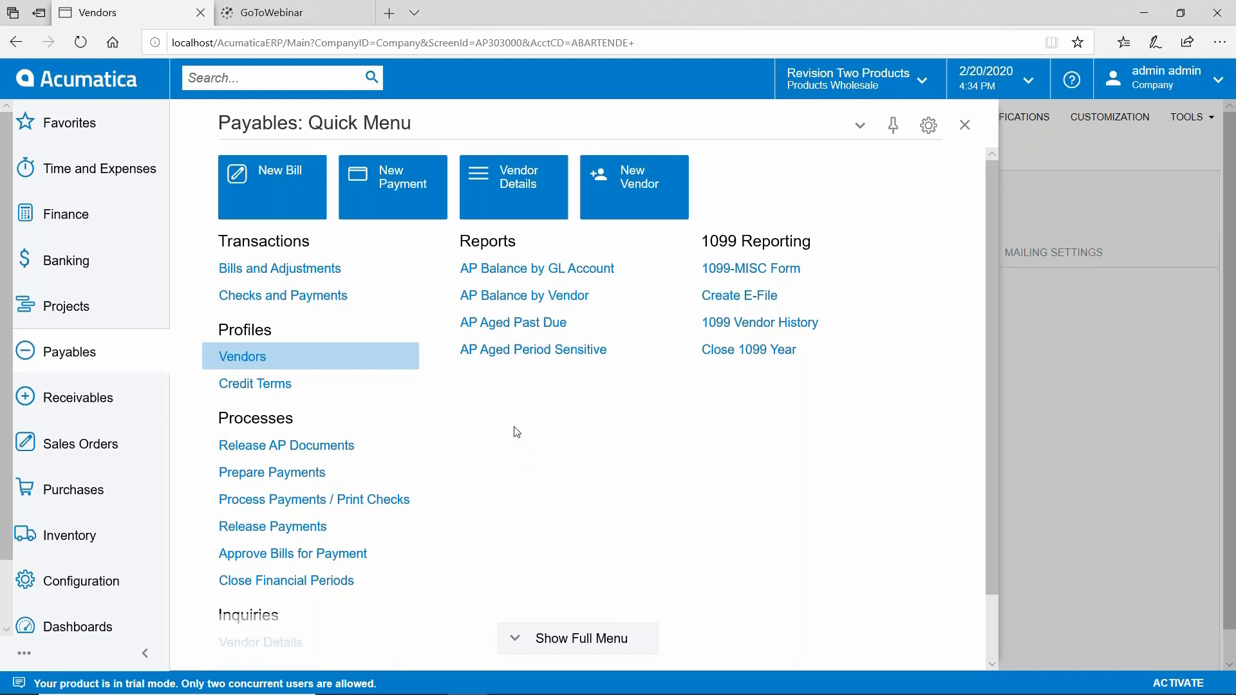
Step: Create a new quick check and select vendor USA Bartending School
click(589, 638)
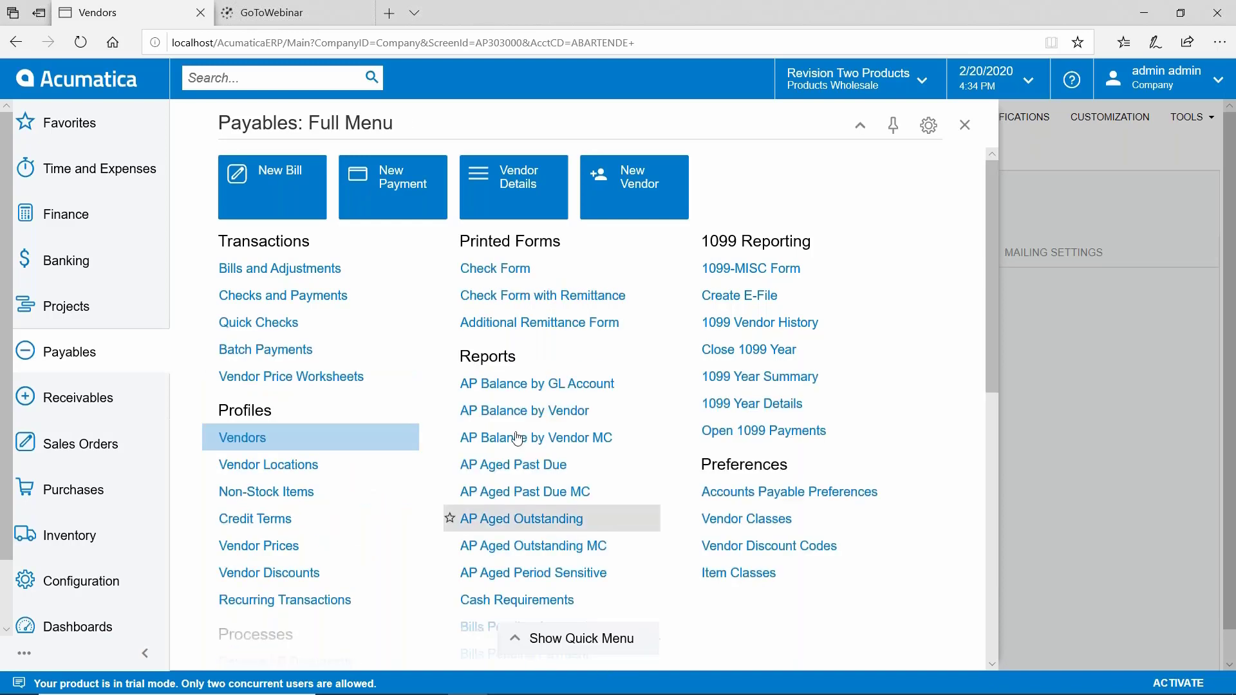
click(219, 322)
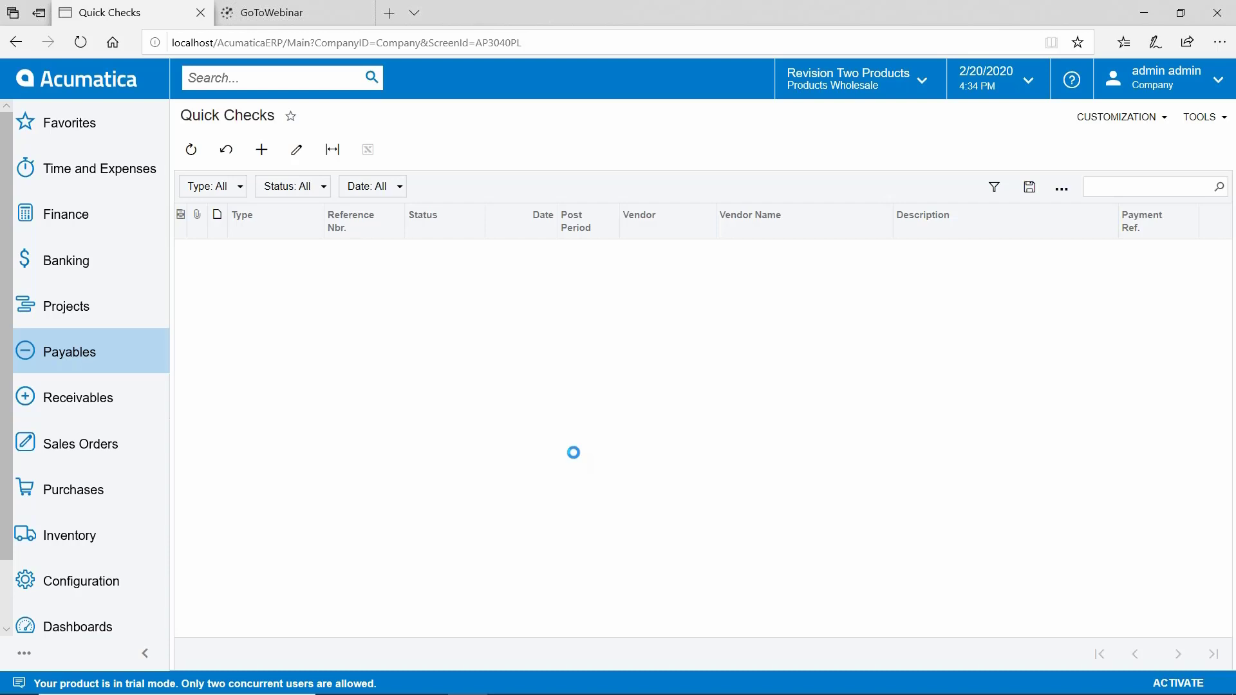
click(261, 150)
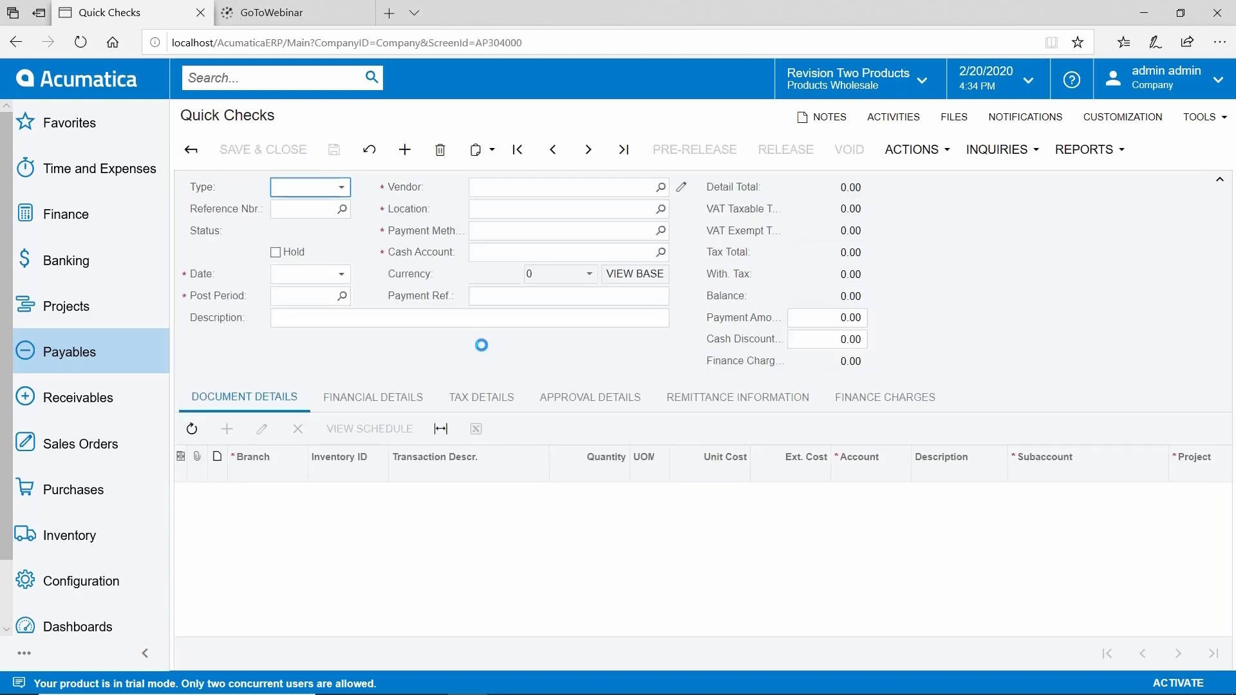
click(661, 187)
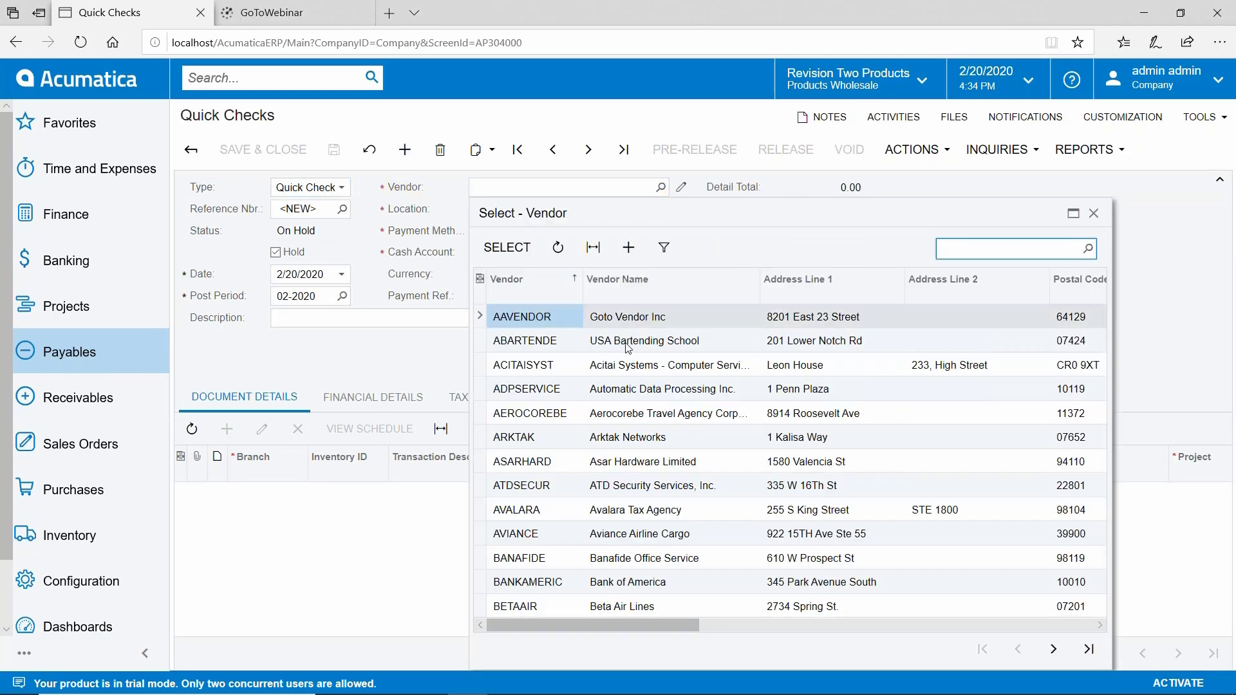
double_click(628, 344)
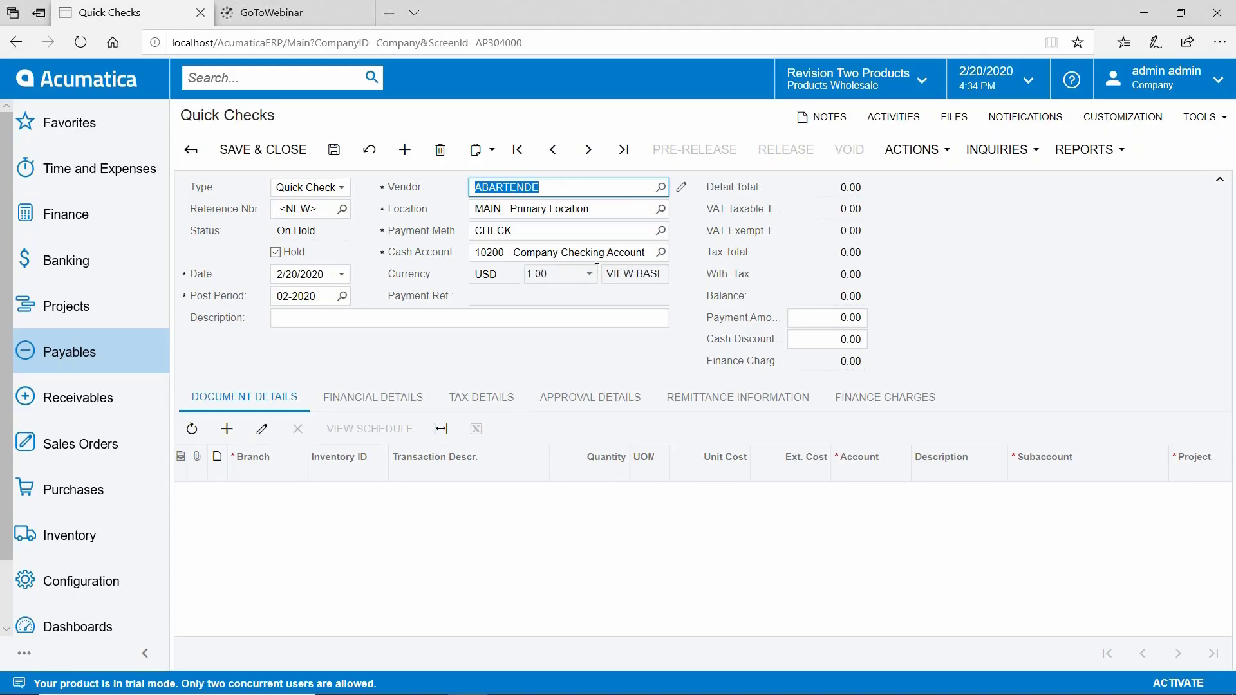
Step: Add a detail line to the quick check for 1,000.00 posted to account 10200
click(227, 429)
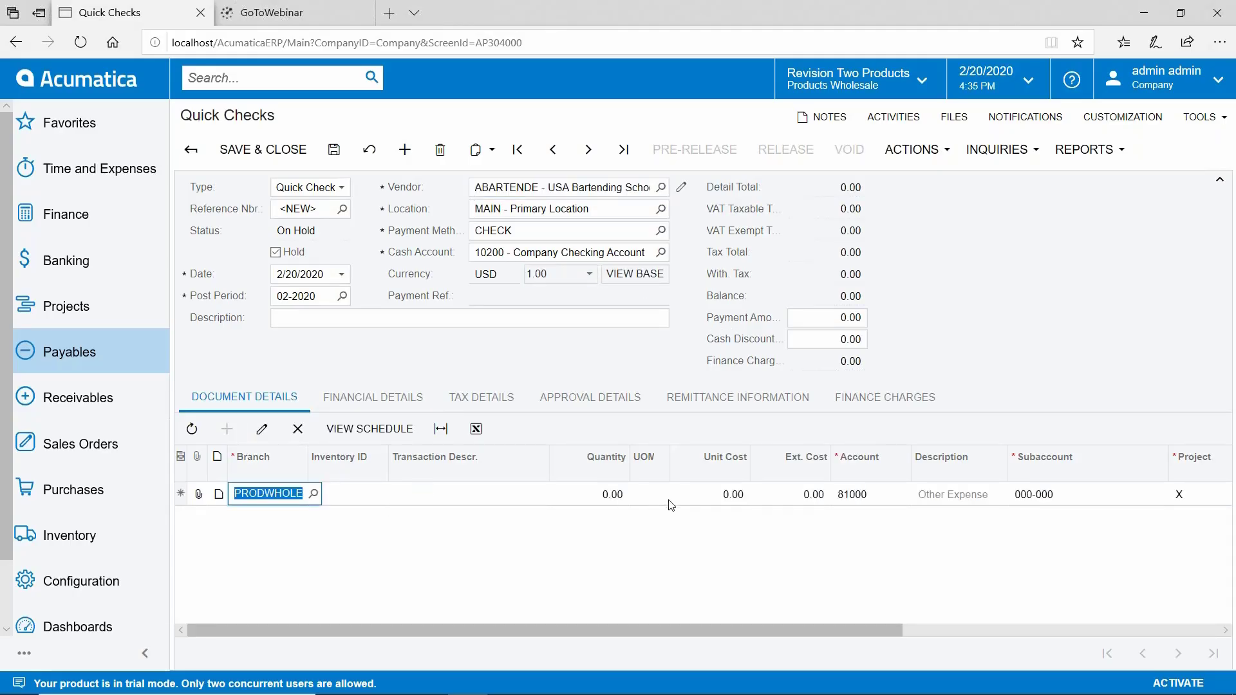
click(781, 499)
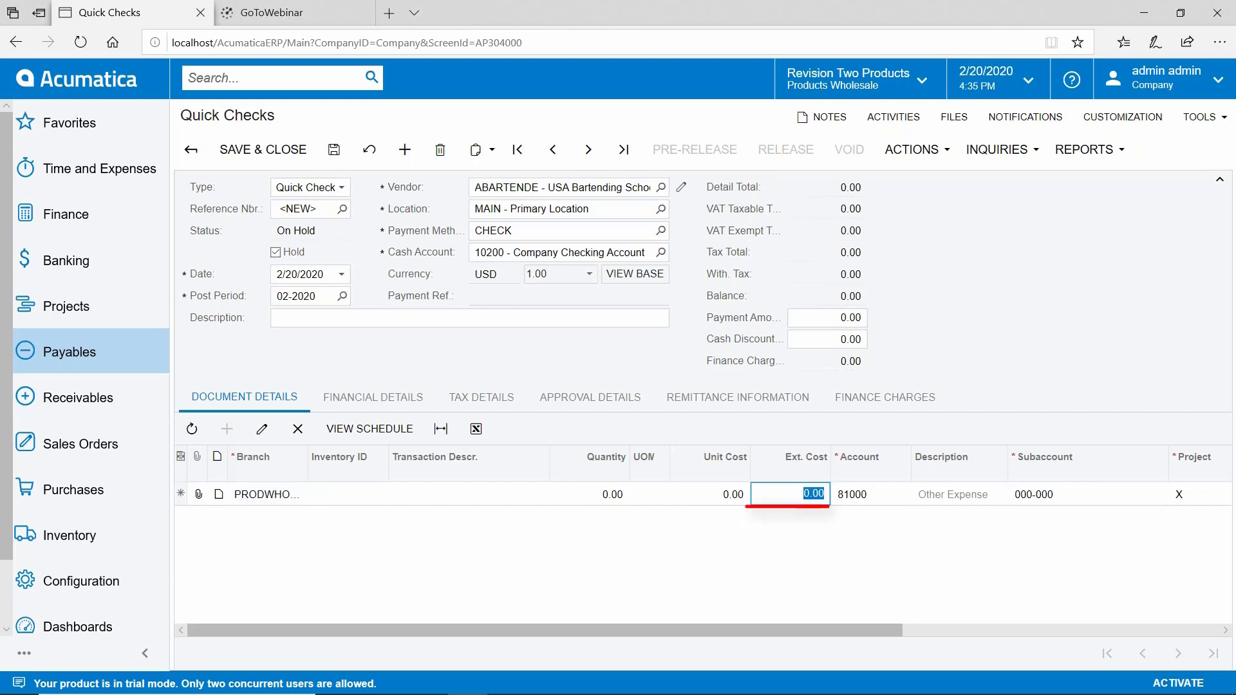
text(1,00)
text(00)
key(Tab)
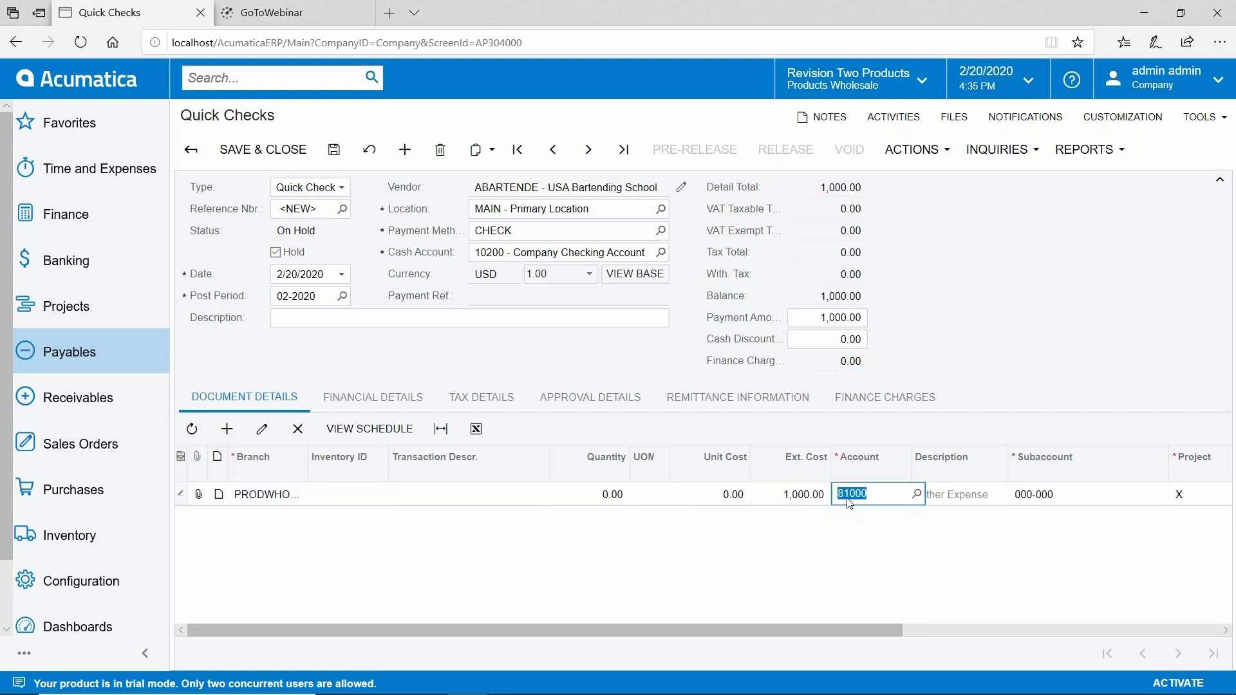
text(10200)
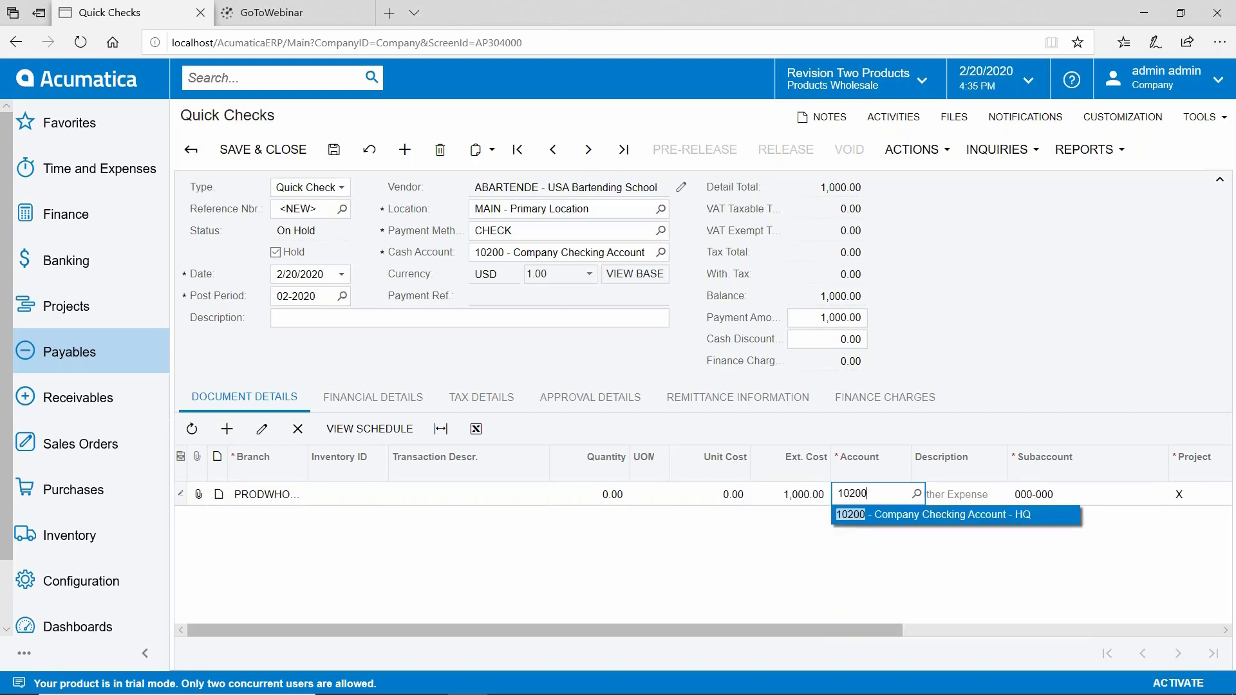
key(Return)
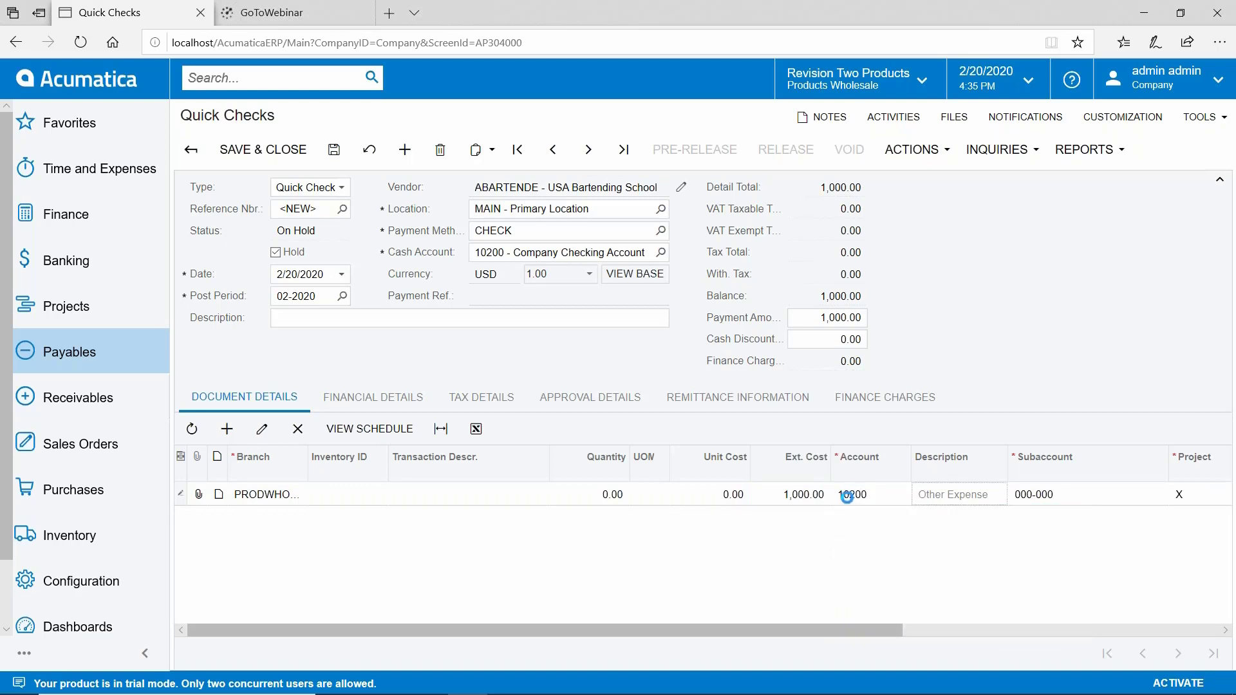
key(Tab)
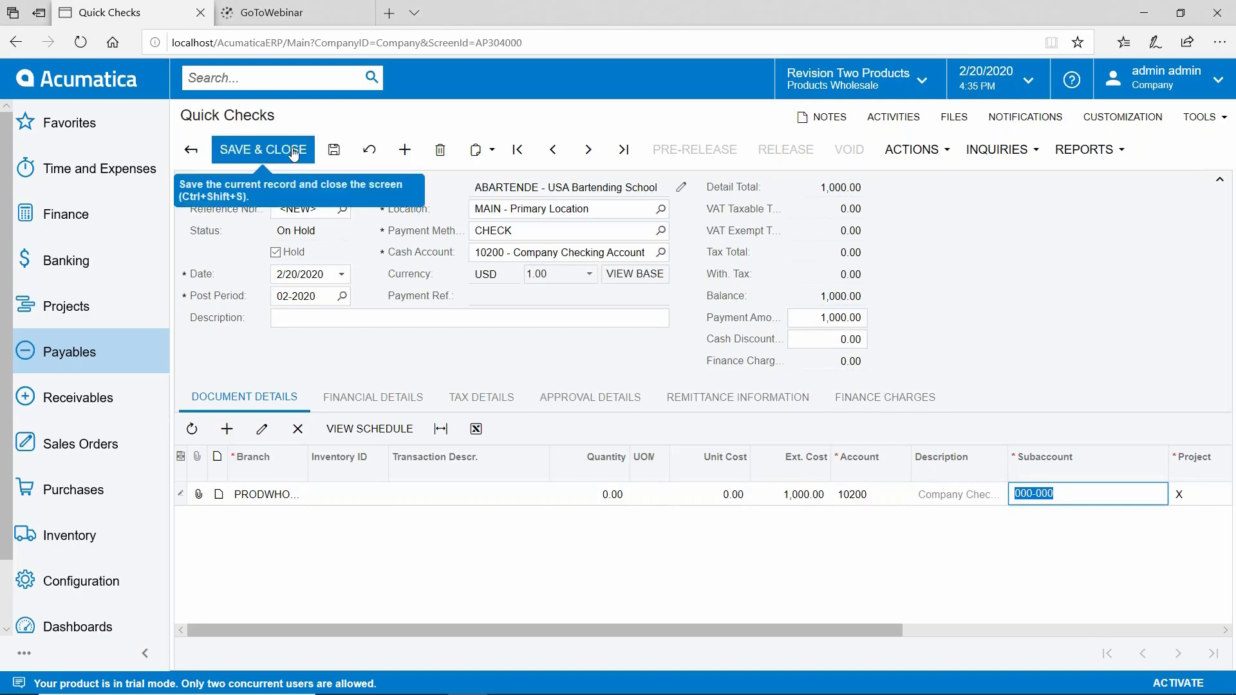
Step: Save the quick check, clear Hold and save again so it is Pending Print
click(334, 149)
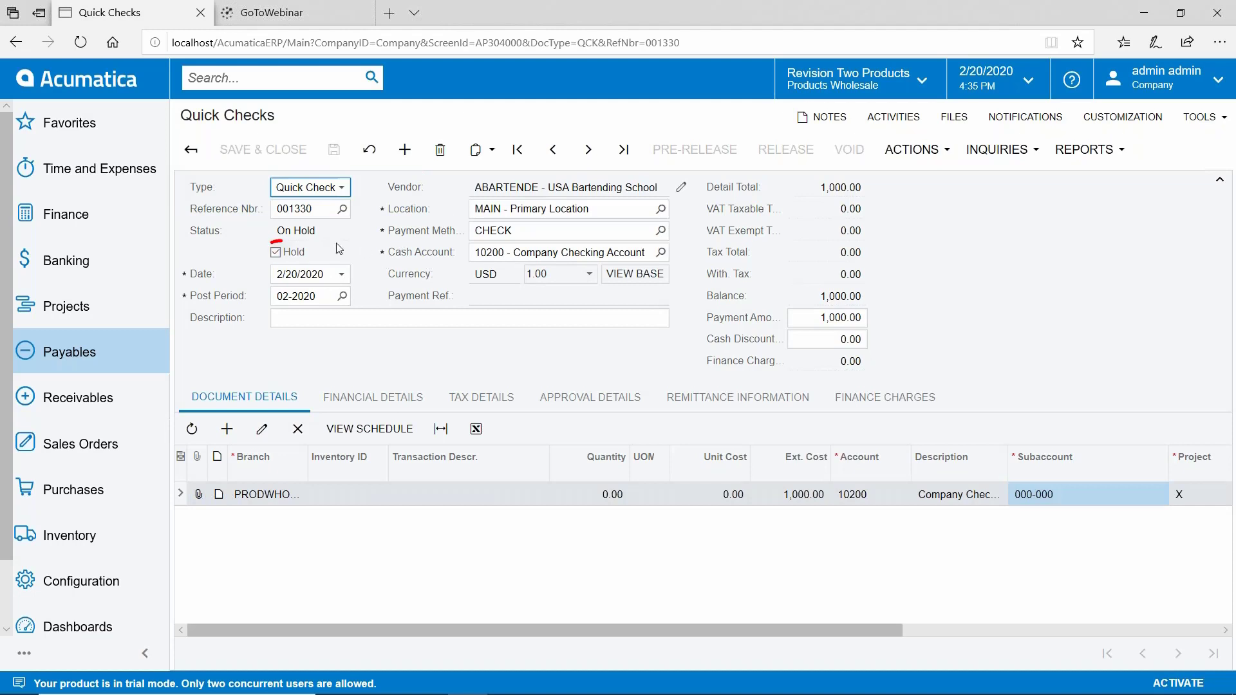
click(276, 251)
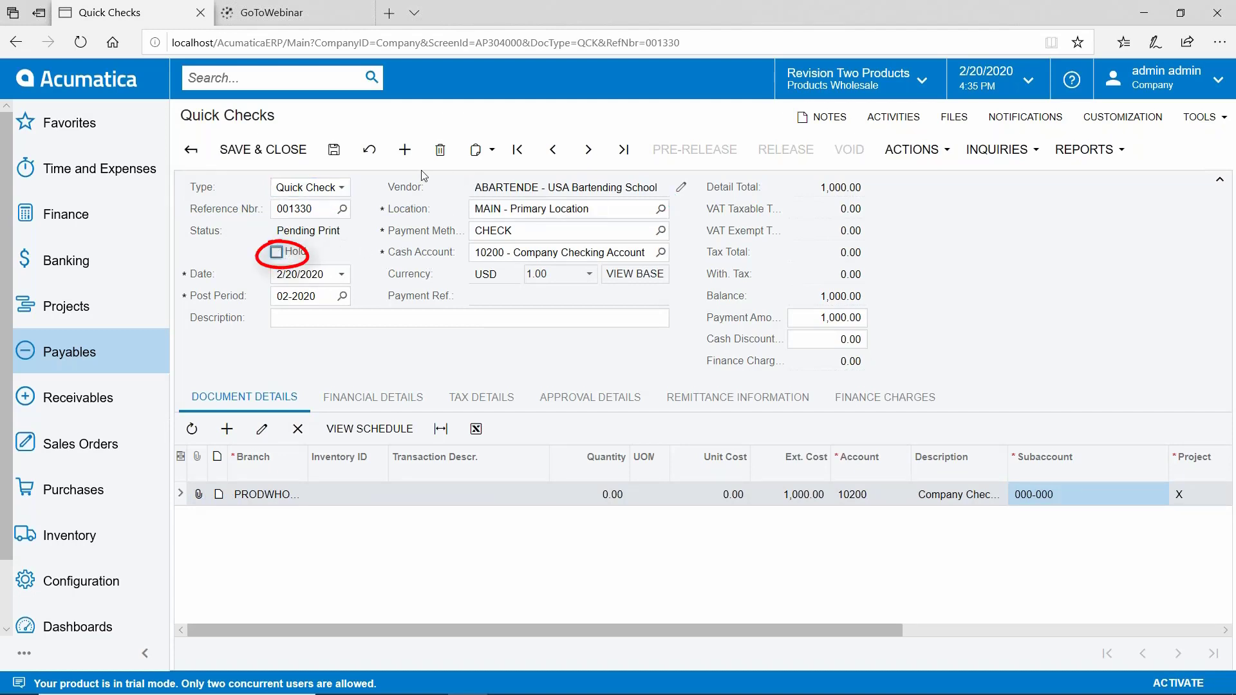
click(333, 155)
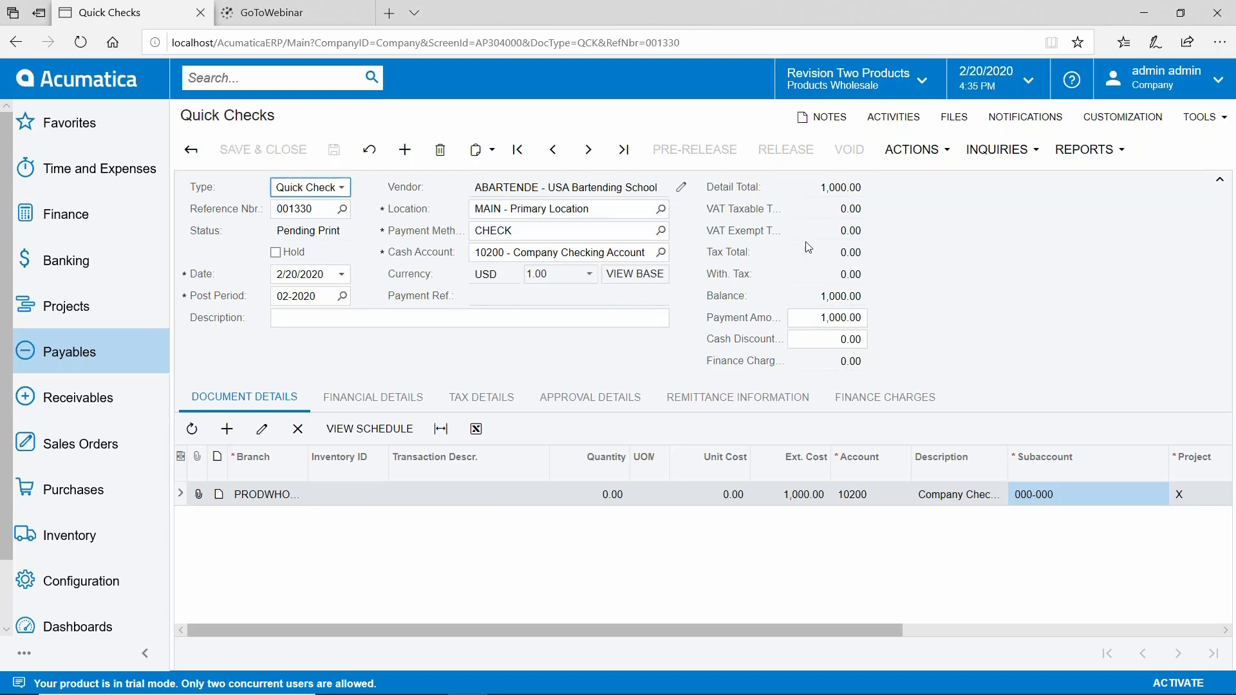
Step: Print quick check 001330 with Print Check, processing it as check 1363
click(912, 149)
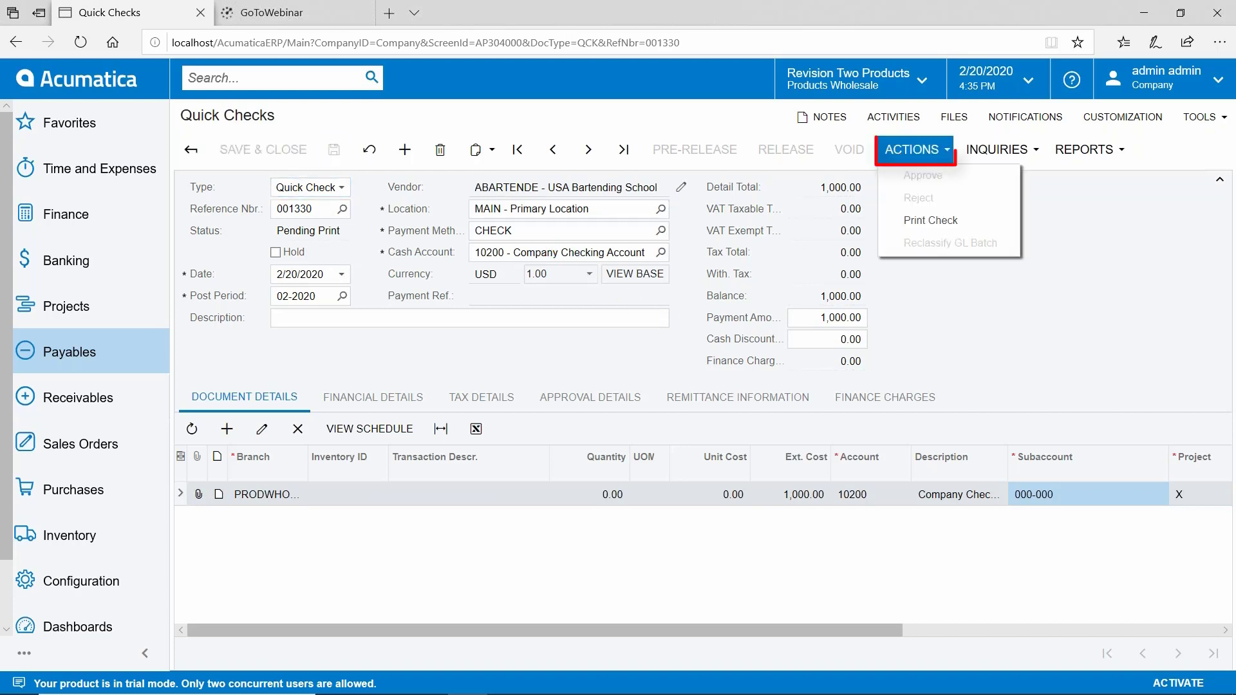
click(914, 222)
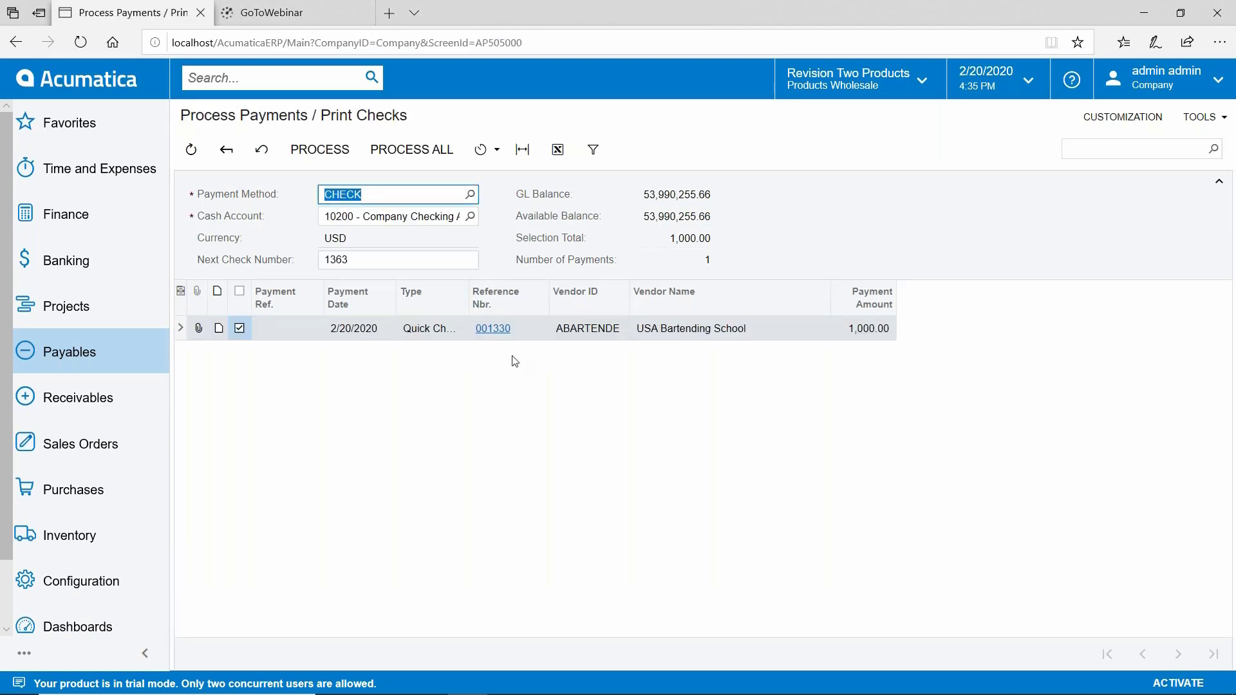
click(325, 152)
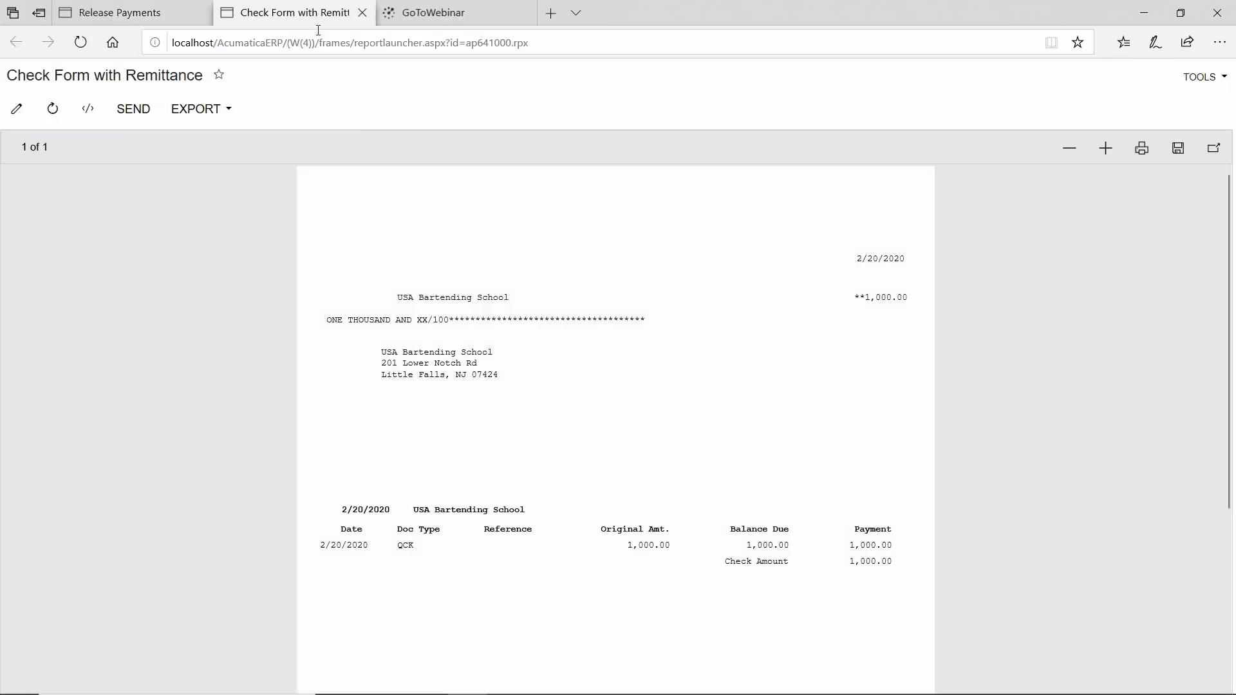
Step: Release the printed check from Release Payments and dismiss the processing results
click(362, 13)
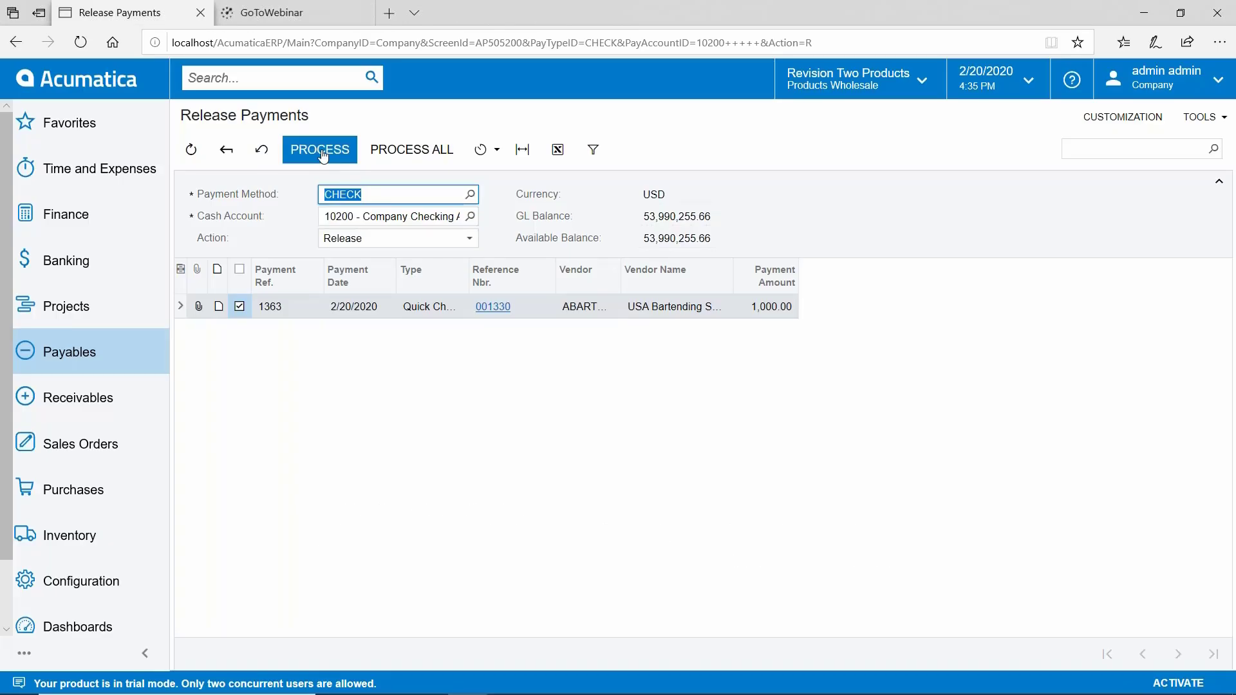
click(323, 156)
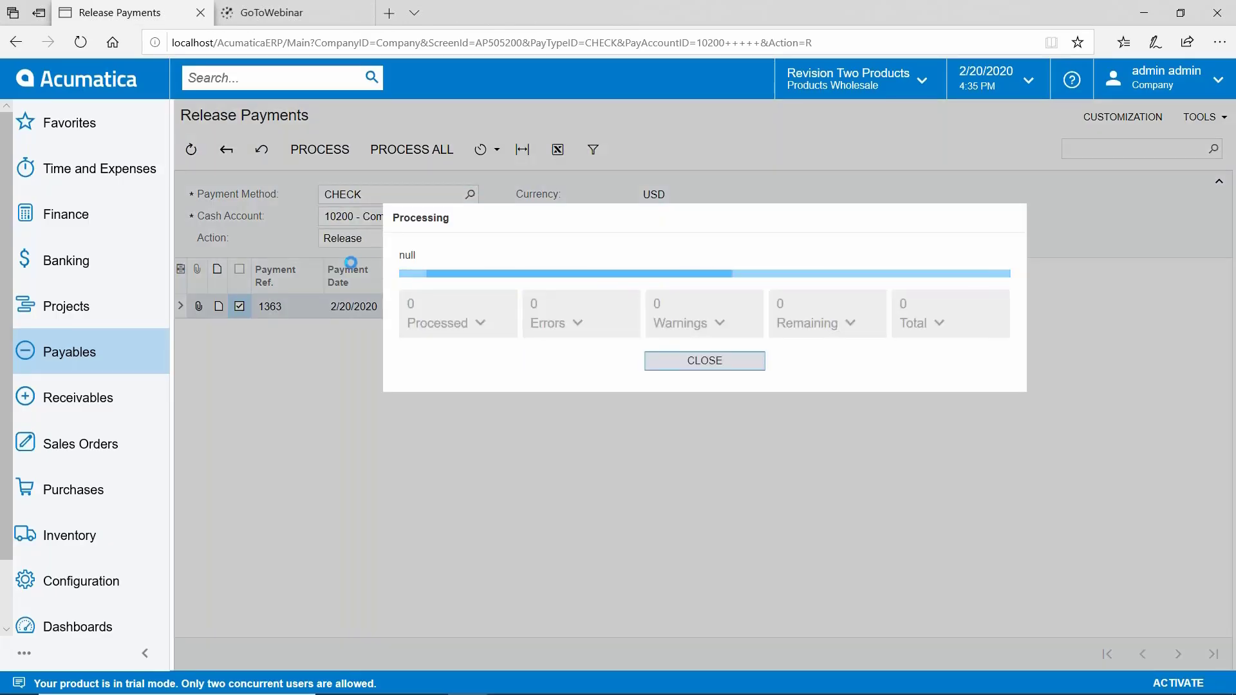
click(657, 364)
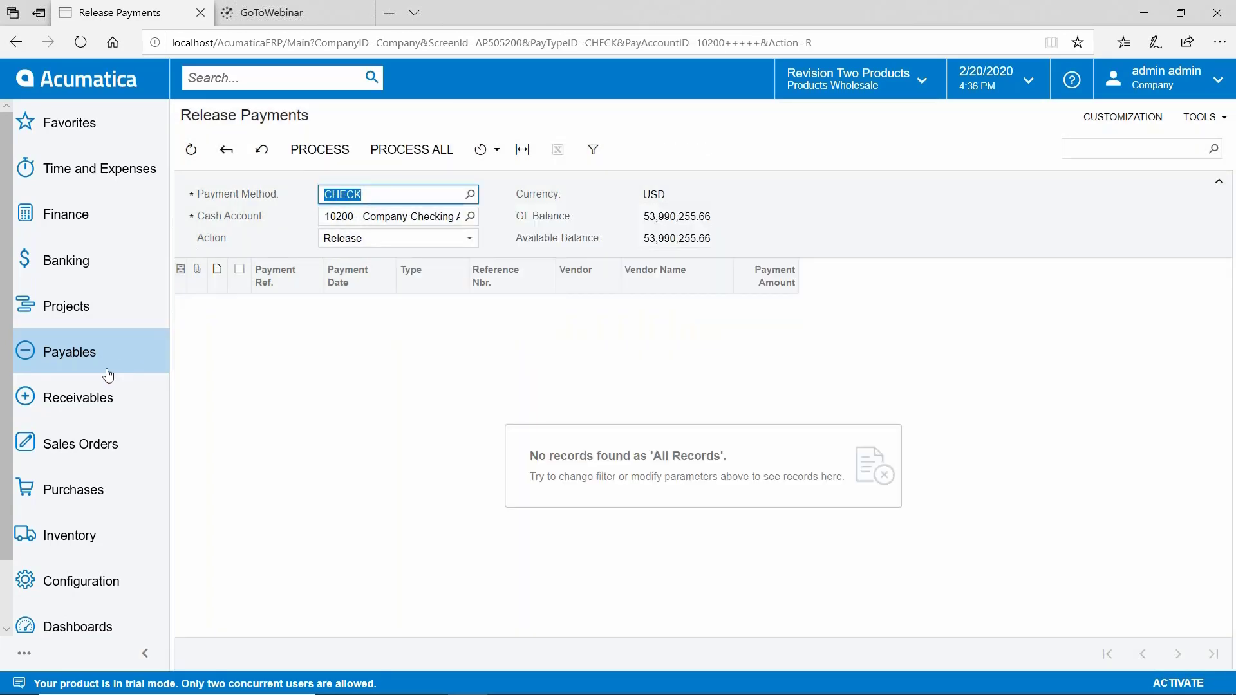